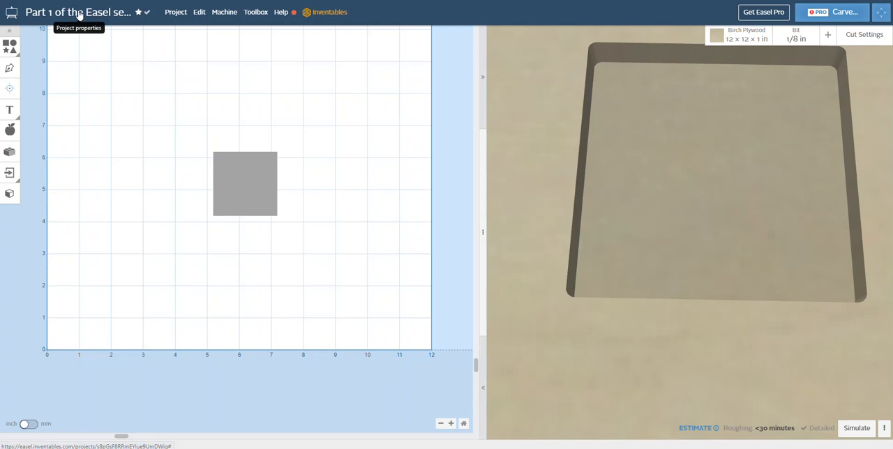
# Step: Rename the project to "Part 2 of the Easel series"
pyautogui.click(78, 14)
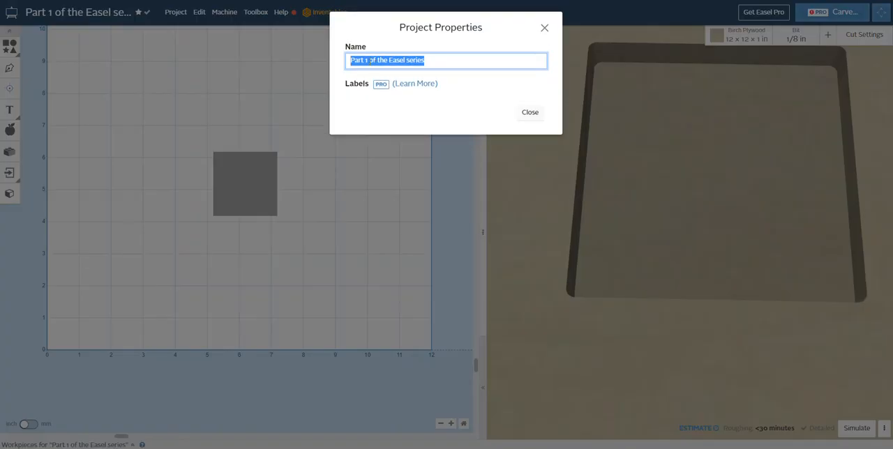
pyautogui.click(369, 60)
pyautogui.press('BackSpace')
pyautogui.write('2')
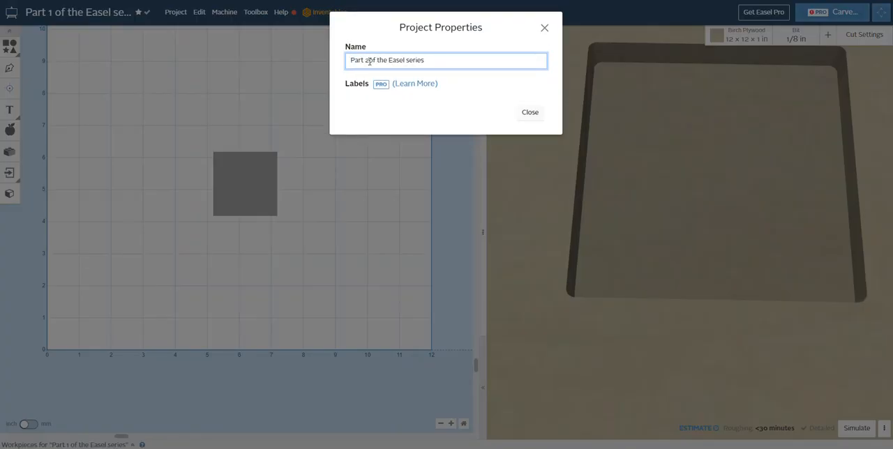
pyautogui.click(471, 120)
pyautogui.click(525, 112)
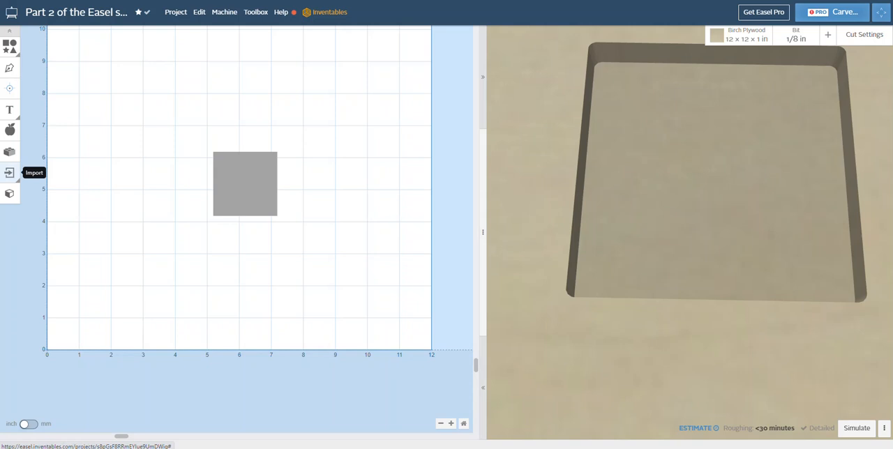
# Step: Move the existing square to about X 2.02 in, Y 7.00 in and delete it
pyautogui.click(243, 182)
pyautogui.moveTo(213, 166); pyautogui.dragTo(141, 93)
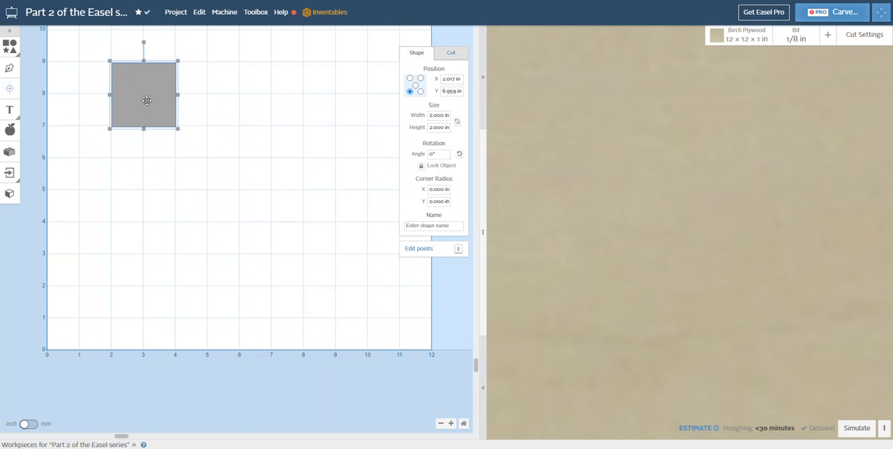
pyautogui.moveTo(145, 101)
pyautogui.mouseDown()
pyautogui.moveTo(146, 122)
pyautogui.moveTo(147, 100)
pyautogui.mouseUp()
pyautogui.moveTo(147, 100); pyautogui.dragTo(147, 99)
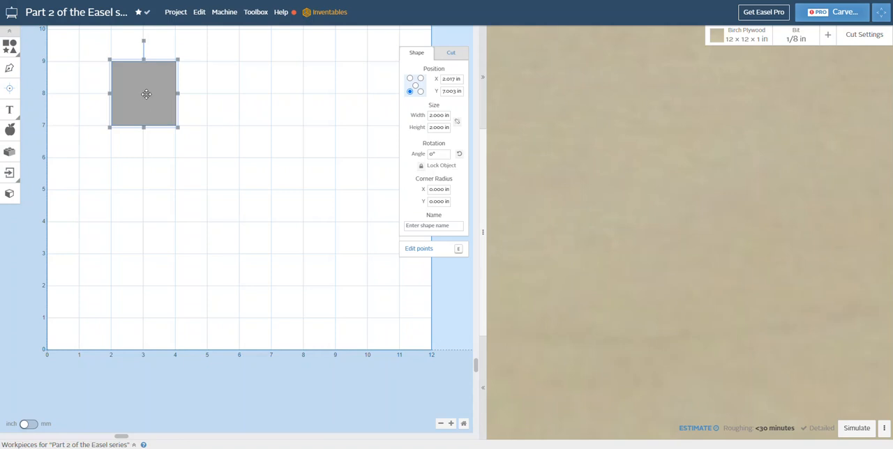
pyautogui.press('Delete')
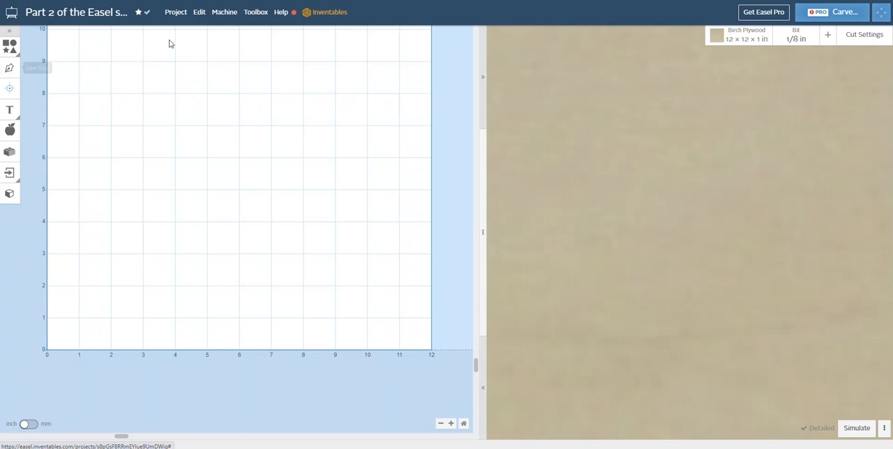
# Step: Add a square with its upper-left corner near X 2 in, Y 8 in and enlarge it to about 2.99 in per side
pyautogui.click(9, 48)
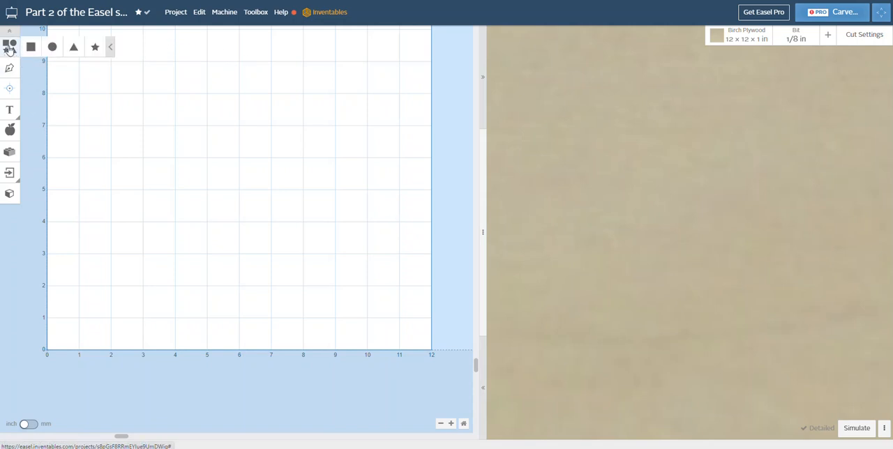
pyautogui.click(30, 47)
pyautogui.moveTo(121, 258); pyautogui.dragTo(152, 119)
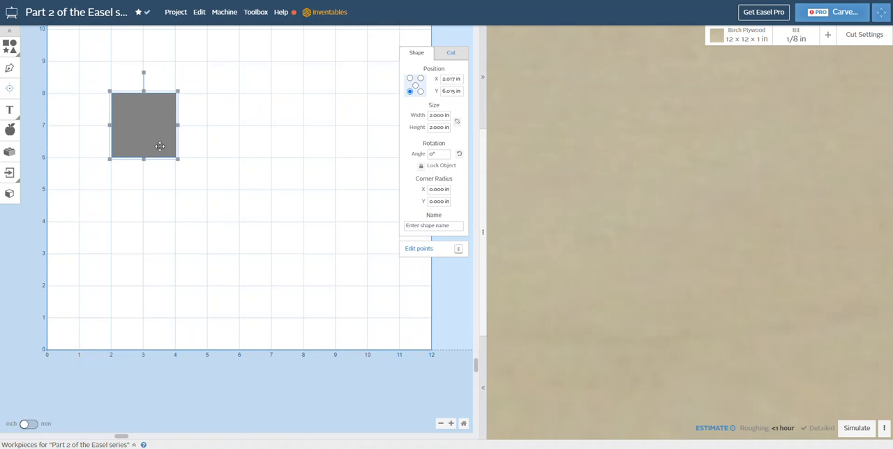
pyautogui.moveTo(176, 160); pyautogui.dragTo(210, 193)
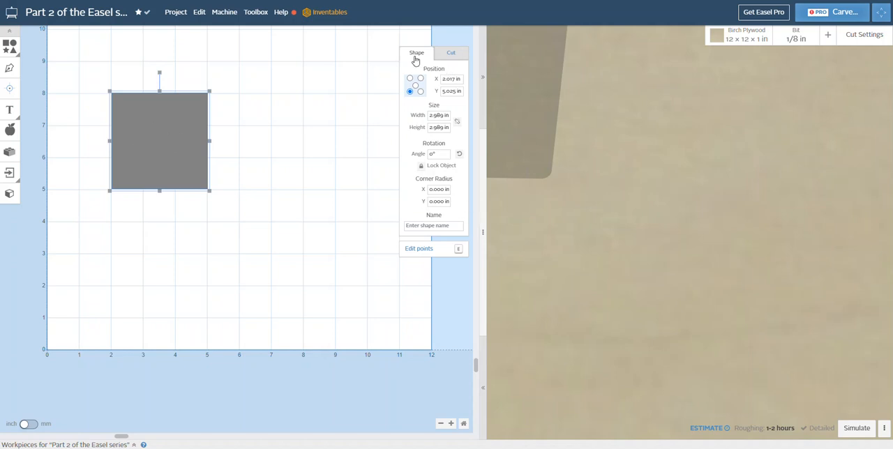
# Step: Set the square's width and height to 3 in and deselect it
pyautogui.doubleClick(442, 117)
pyautogui.write('3')
pyautogui.doubleClick(442, 128)
pyautogui.write('3')
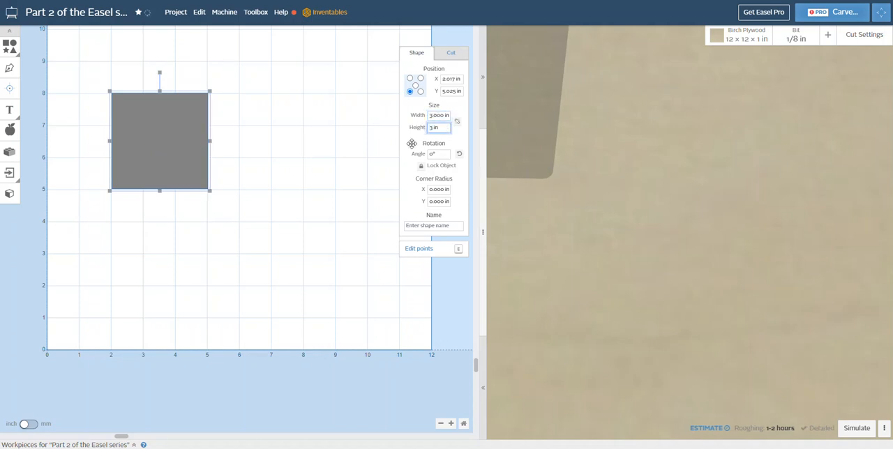
pyautogui.press('Return')
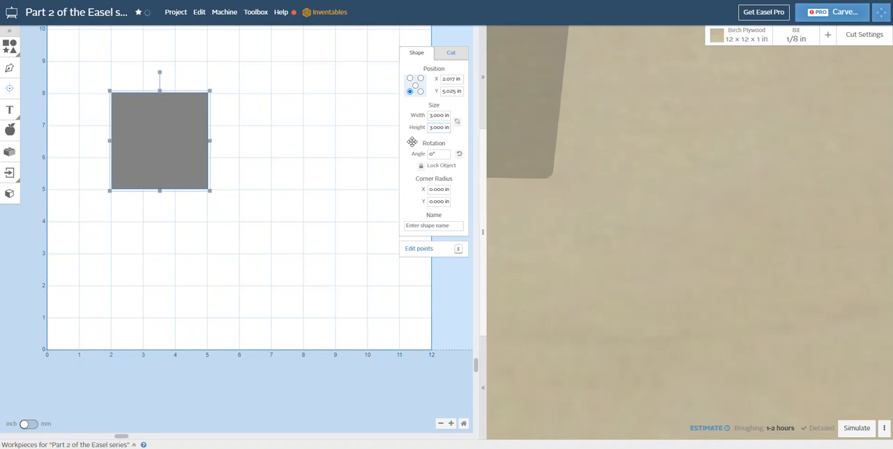
pyautogui.click(328, 173)
pyautogui.click(183, 157)
pyautogui.click(247, 174)
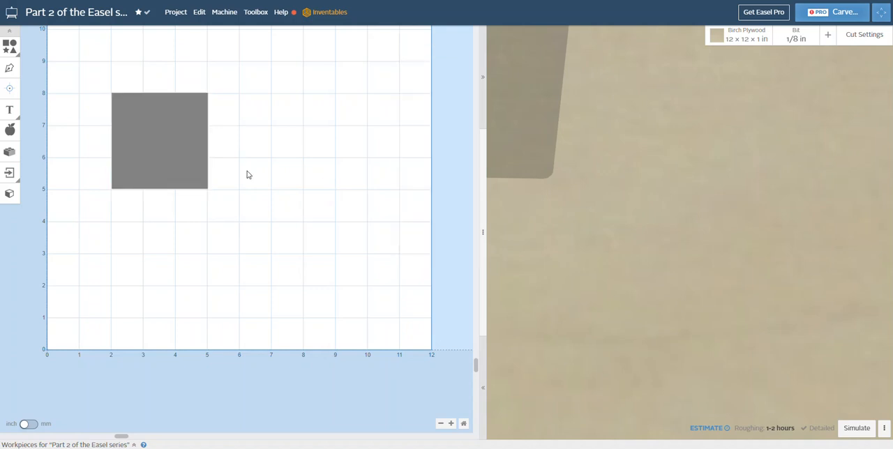
# Step: Add a 2 in circle overlapping the square's lower-right corner, at about X 4.08 in, Y 4.04 in
pyautogui.click(9, 46)
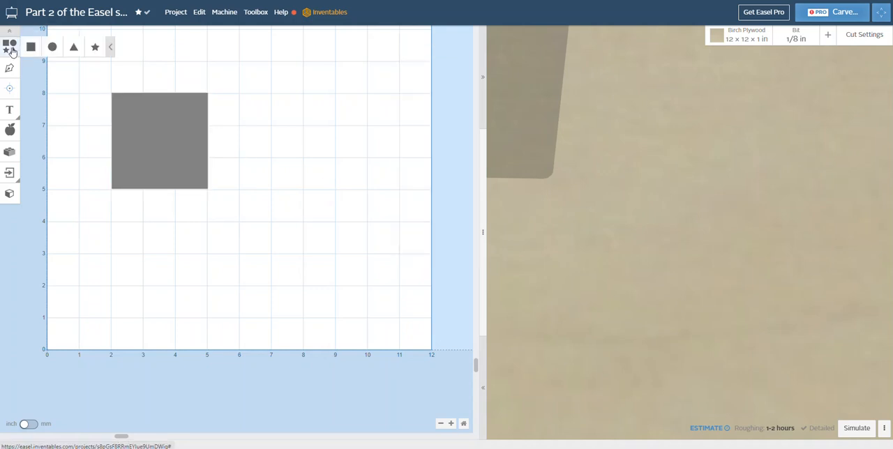
pyautogui.click(53, 47)
pyautogui.moveTo(108, 285); pyautogui.dragTo(208, 190)
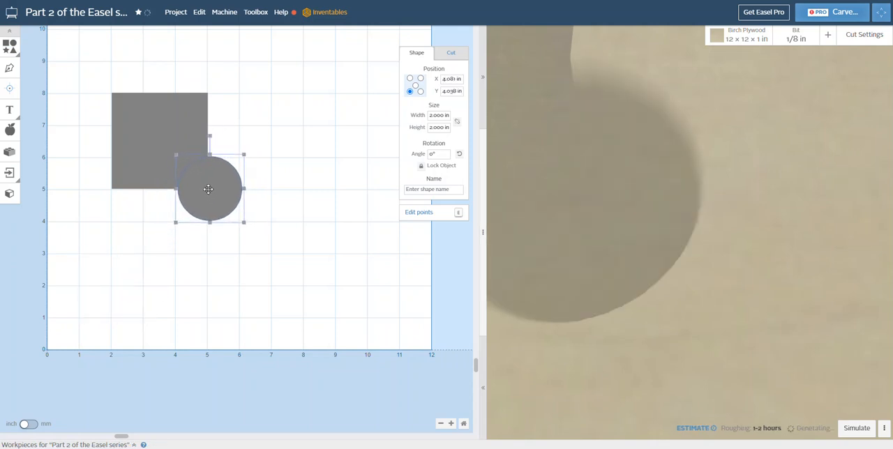
pyautogui.click(328, 234)
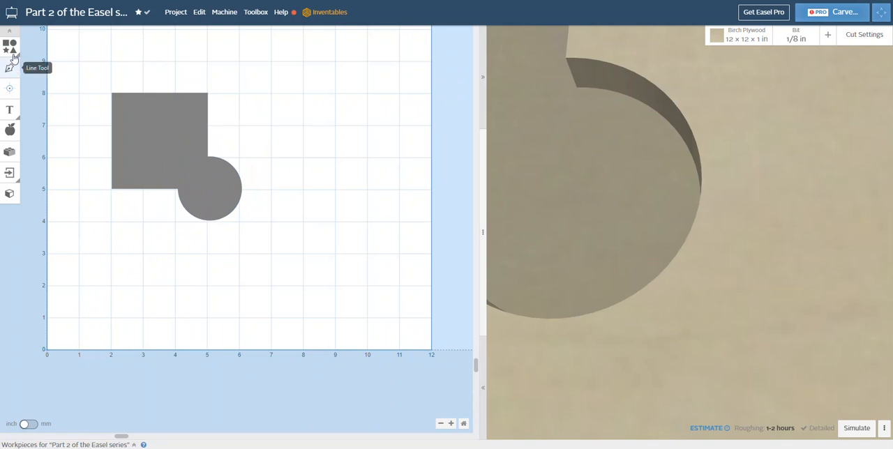
# Step: Add a 2 in triangle overlapping the bottom of the circle, at about X 4.07 in, Y 2.67 in
pyautogui.click(9, 47)
pyautogui.click(74, 47)
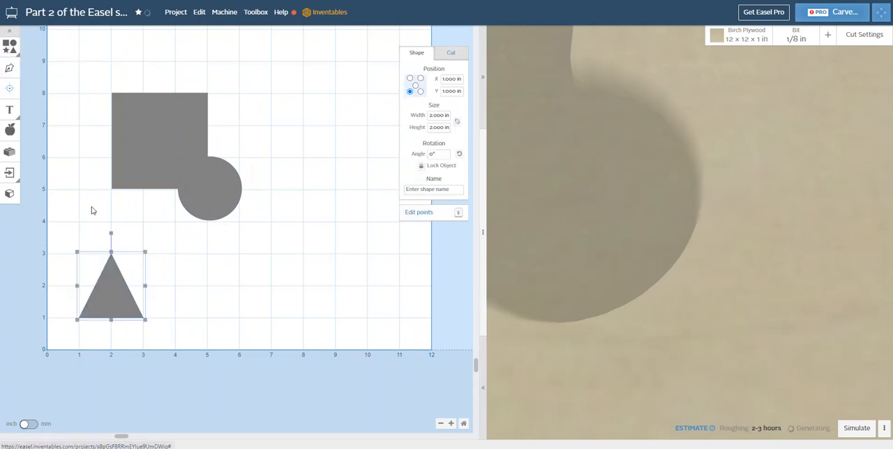
pyautogui.moveTo(112, 298); pyautogui.dragTo(211, 247)
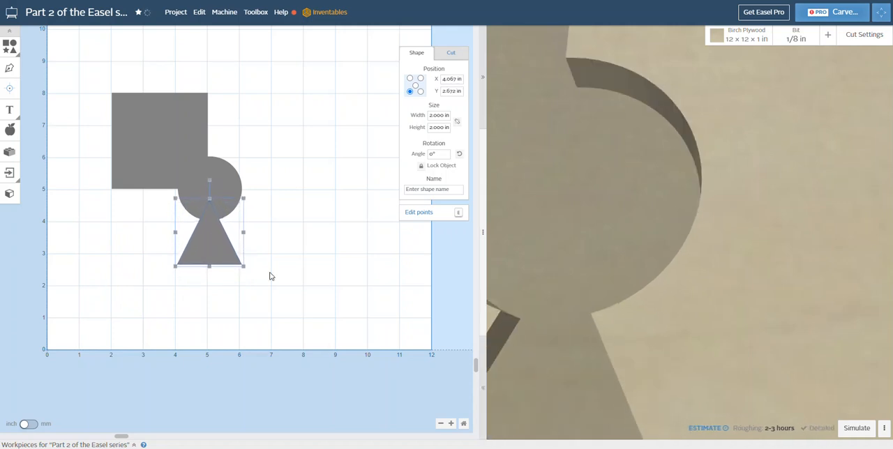
pyautogui.click(282, 294)
# Step: Add a 2 in star overlapping the square's lower-left corner, at about X 0.51 in, Y 3.97 in
pyautogui.click(10, 46)
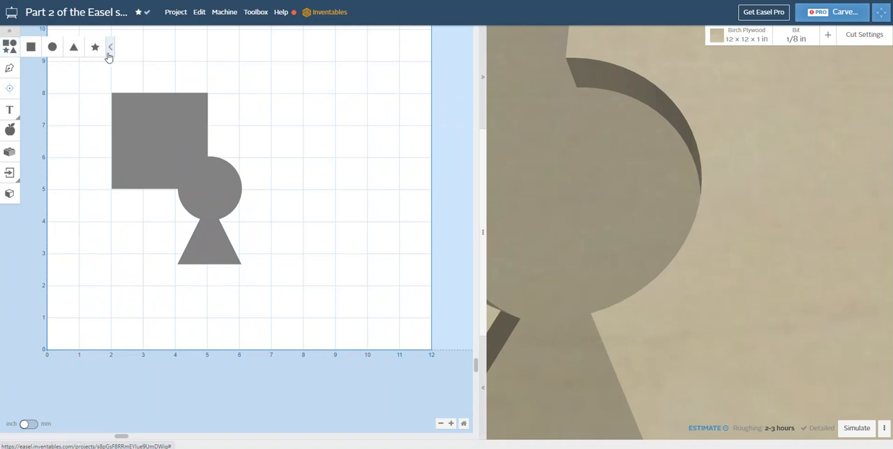
pyautogui.click(95, 48)
pyautogui.moveTo(110, 285); pyautogui.dragTo(93, 193)
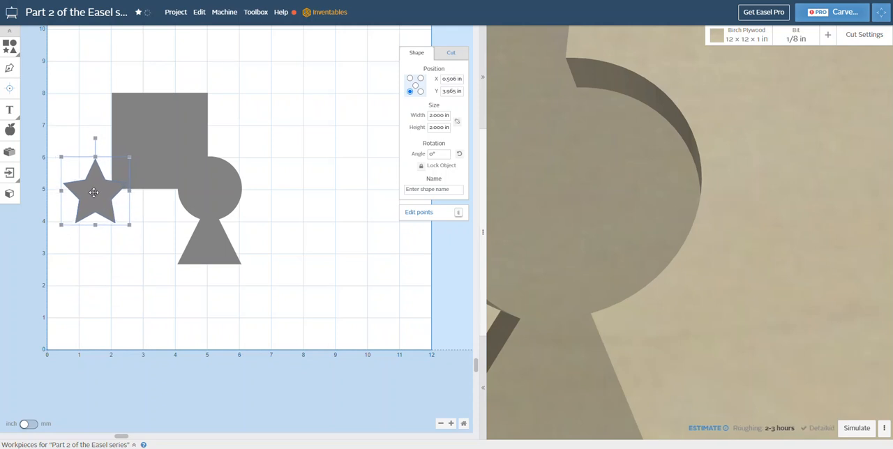
pyautogui.click(282, 284)
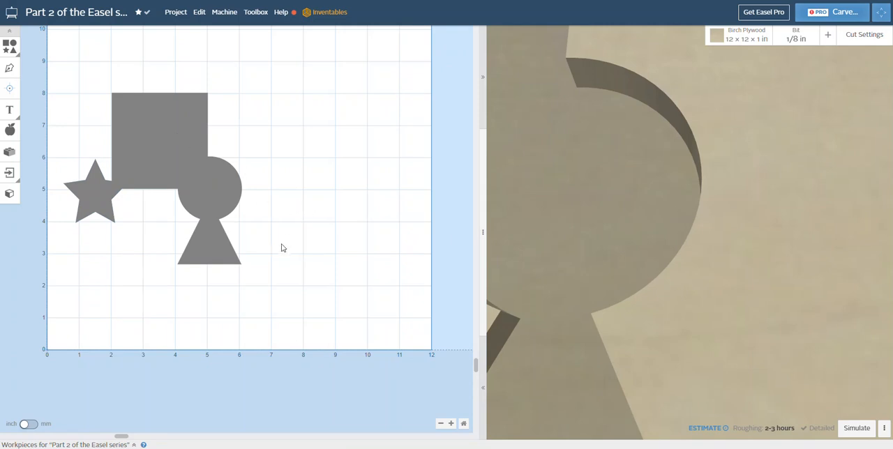
# Step: Select all four shapes and change their cut path to Cut on shape path
pyautogui.moveTo(282, 286); pyautogui.dragTo(73, 74)
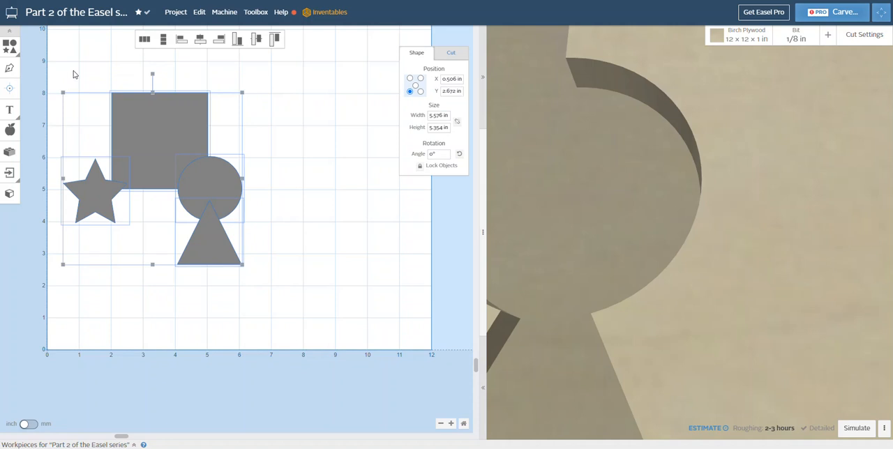
pyautogui.click(348, 254)
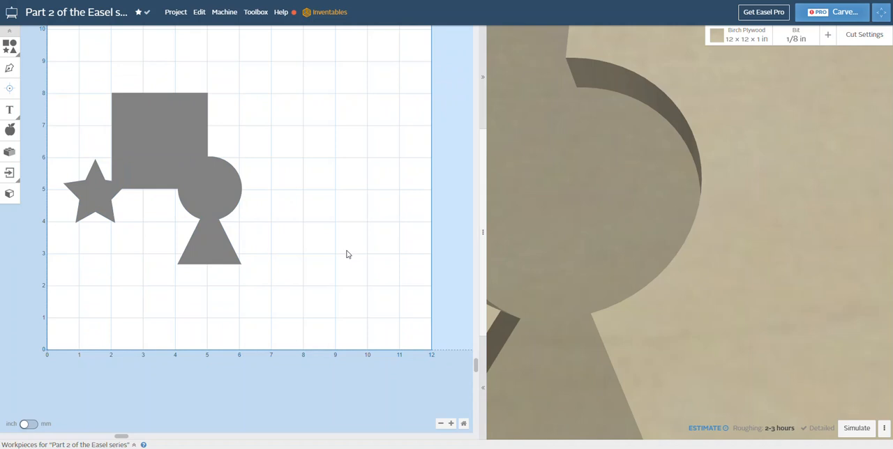
pyautogui.hotkey('ctrl', 'a')
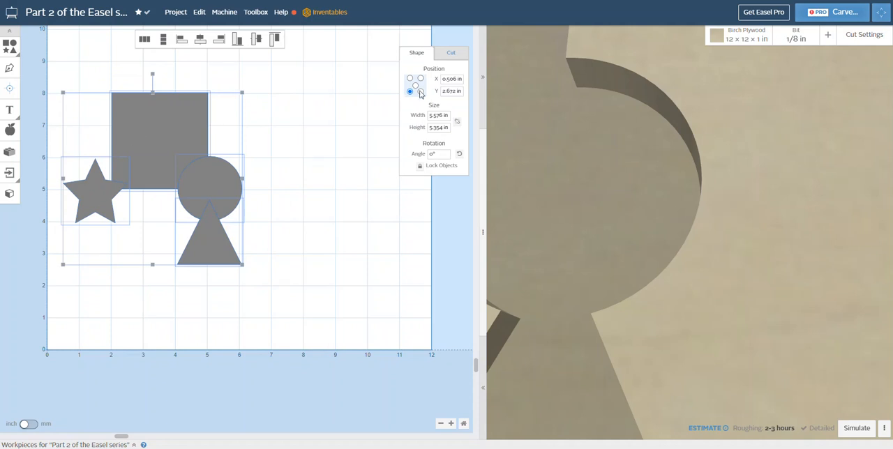
pyautogui.click(451, 55)
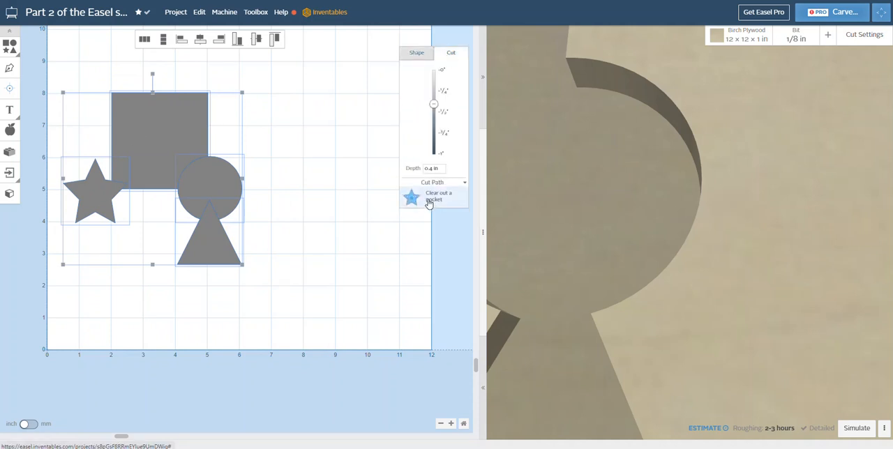
pyautogui.click(441, 201)
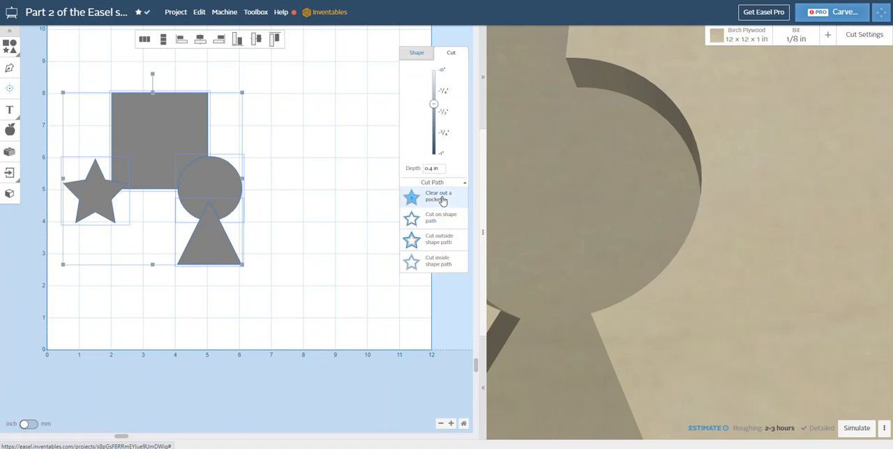
pyautogui.click(436, 219)
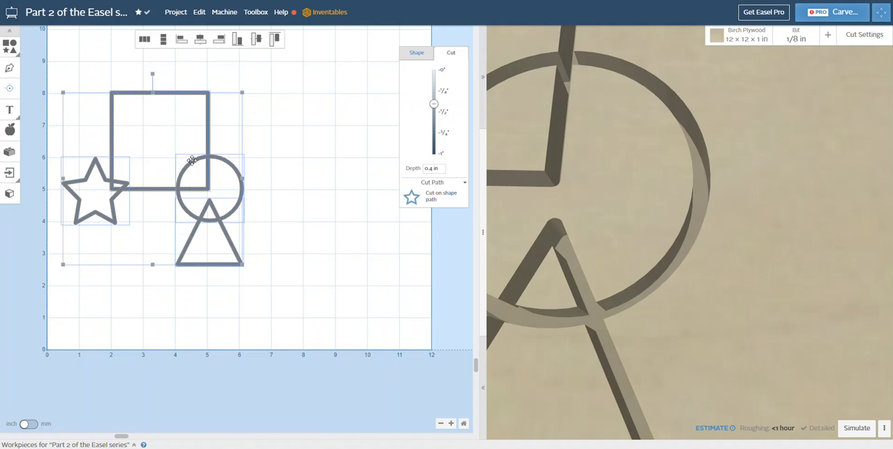
# Step: Combine the selected square, circle, triangle and star into a single outline
pyautogui.rightClick(193, 163)
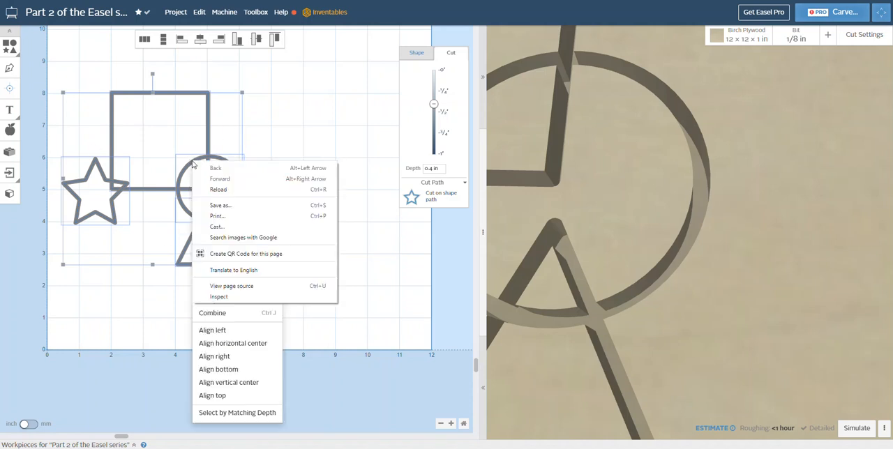
pyautogui.click(140, 301)
pyautogui.rightClick(182, 178)
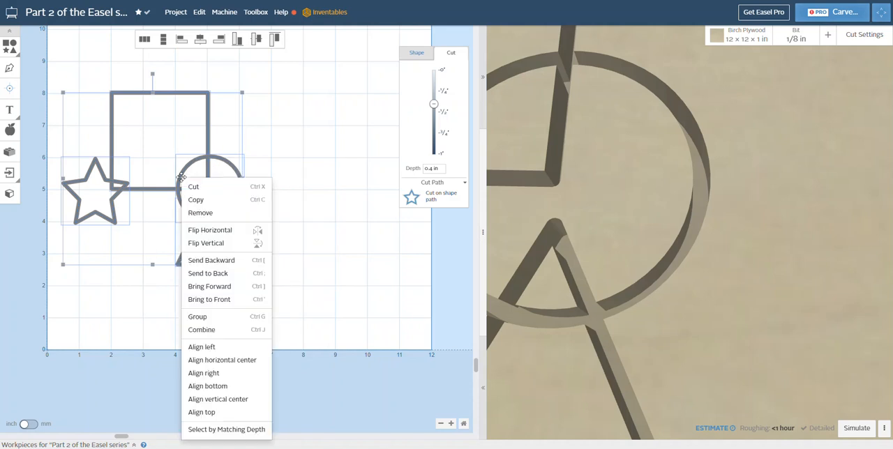
pyautogui.click(202, 331)
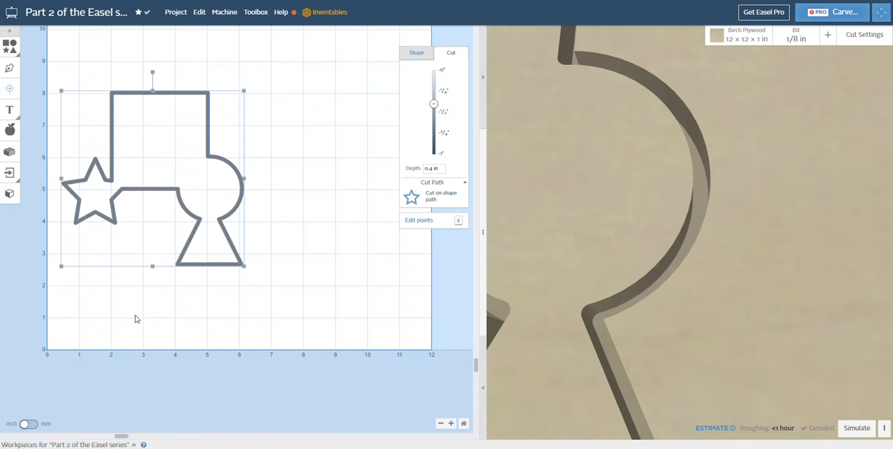
# Step: Show the project's workpieces and duplicate the one containing the combined outline
pyautogui.click(134, 446)
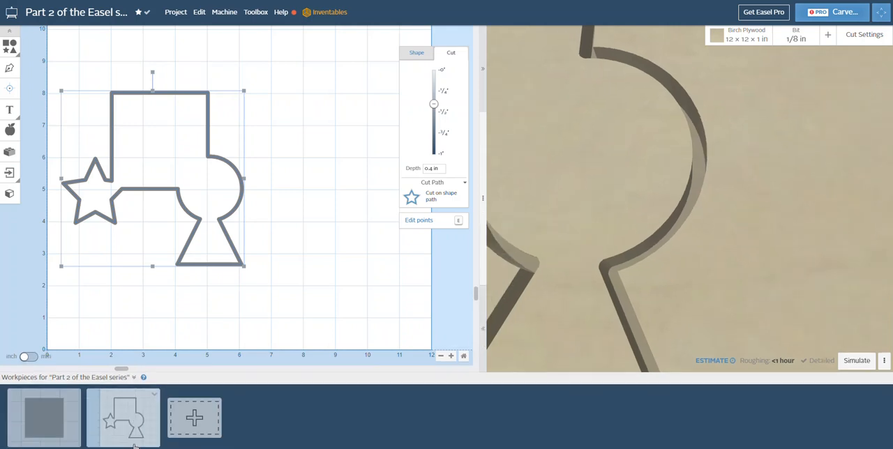
pyautogui.click(155, 399)
pyautogui.click(168, 427)
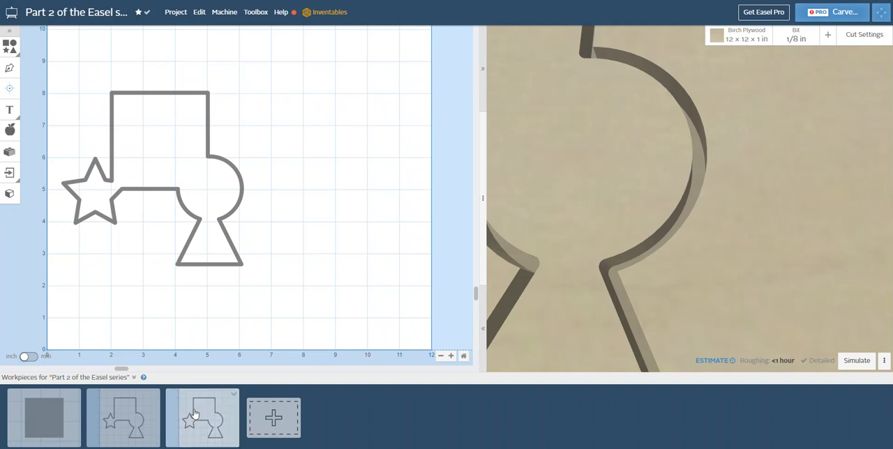
# Step: In the second workpiece, shrink the combined outline to about 2.31 × 2.22 in and move it to about X 2.19 in, Y 4.16 in
pyautogui.click(135, 414)
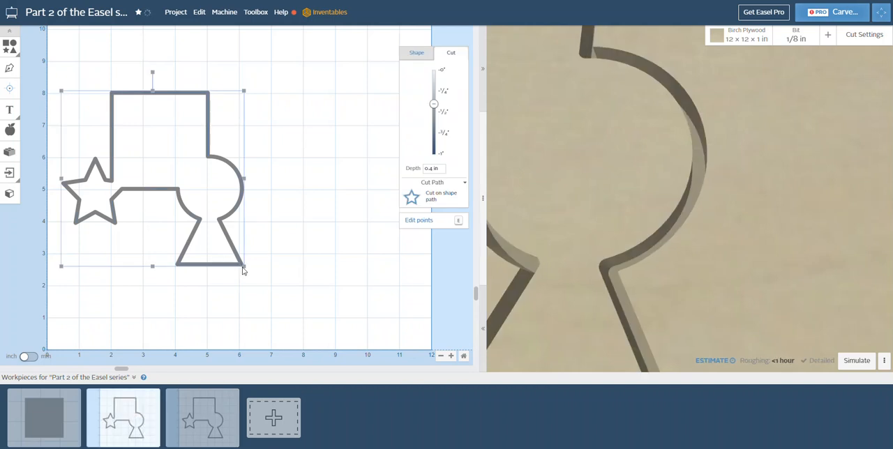
pyautogui.moveTo(244, 266); pyautogui.dragTo(138, 162)
pyautogui.moveTo(98, 132); pyautogui.dragTo(146, 184)
pyautogui.click(253, 212)
# Step: Copy the reduced outline and paste it into the third workpiece over the large outline
pyautogui.click(146, 185)
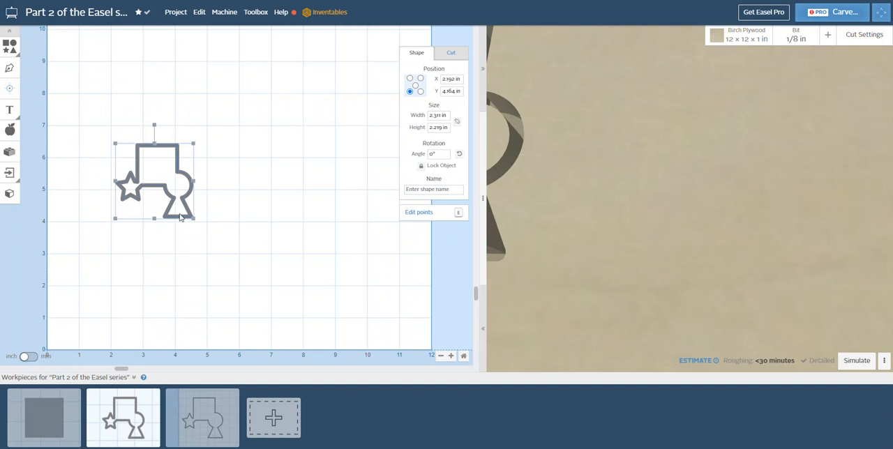
pyautogui.click(216, 413)
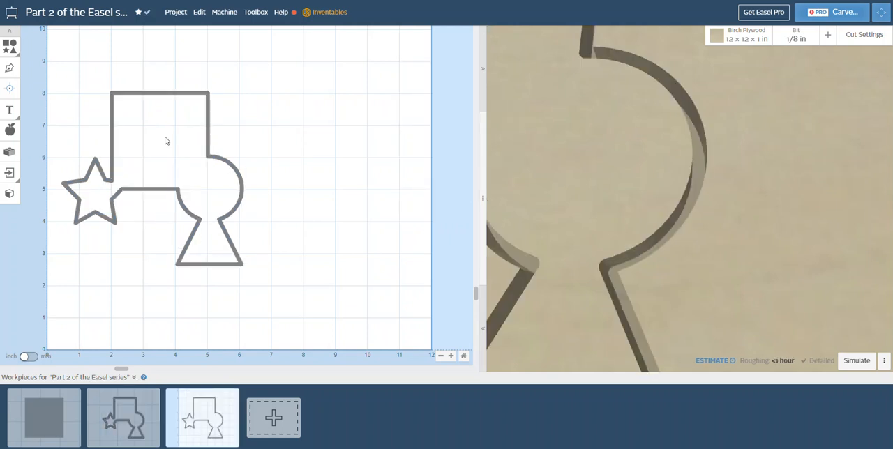
pyautogui.hotkey('ctrl', 'v')
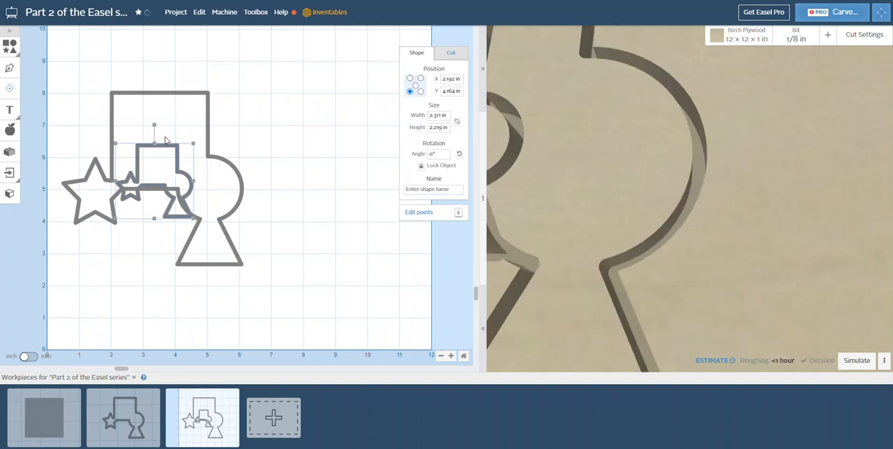
# Step: Move the small outline inside the large one to about X 2.29 in, Y 5.34 in, and delete the second workpiece
pyautogui.moveTo(164, 142); pyautogui.dragTo(169, 107)
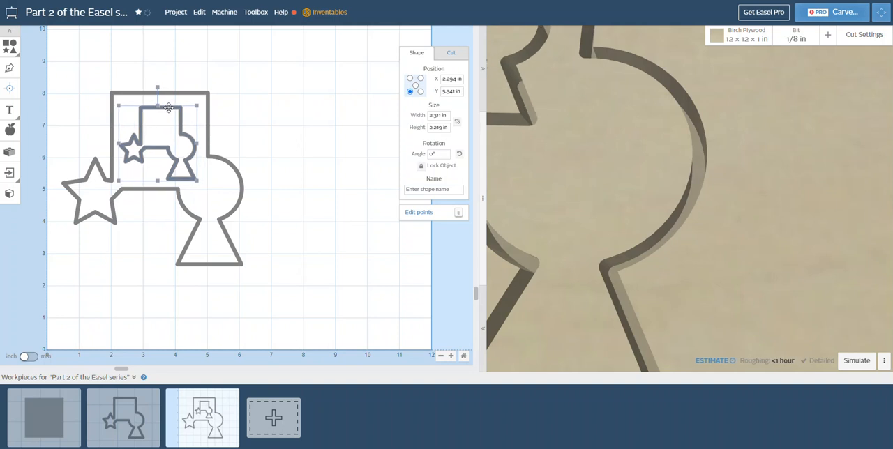
pyautogui.click(314, 201)
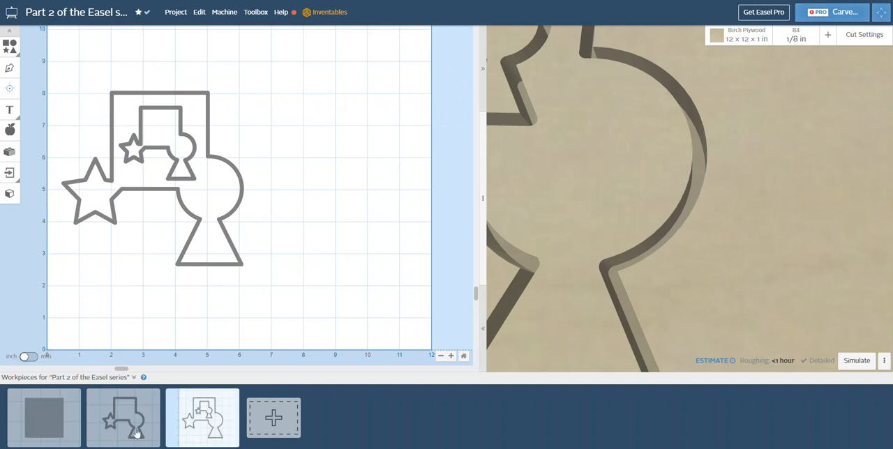
pyautogui.click(123, 399)
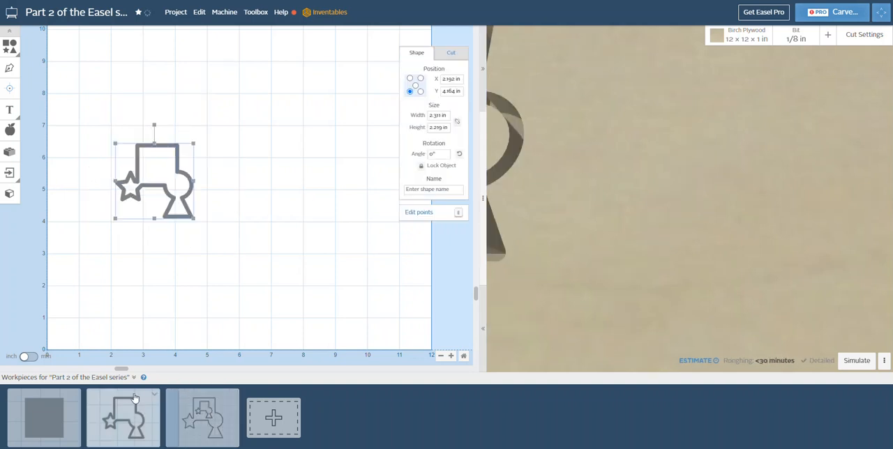
pyautogui.click(156, 398)
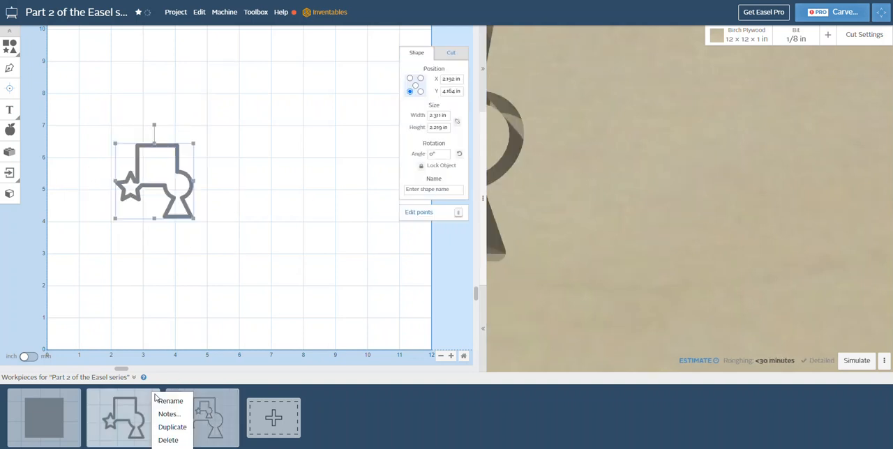
pyautogui.click(168, 441)
pyautogui.click(475, 119)
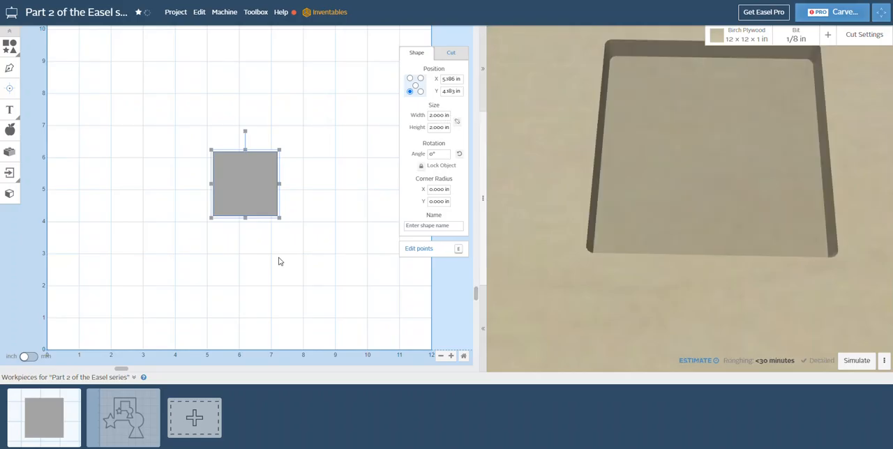
# Step: Examine the whole workpiece containing the two nested outlines in the 3D preview
pyautogui.click(129, 412)
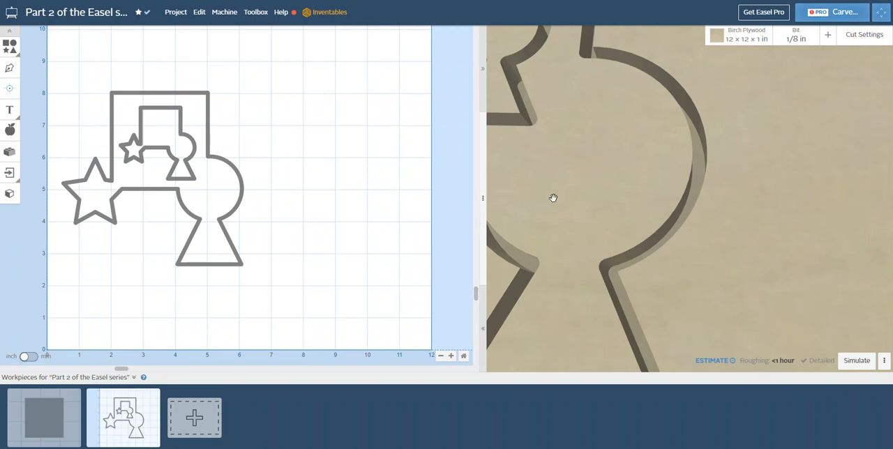
pyautogui.scroll(-5, 552, 199)
pyautogui.scroll(-3, 557, 198)
pyautogui.moveTo(559, 197); pyautogui.dragTo(621, 266)
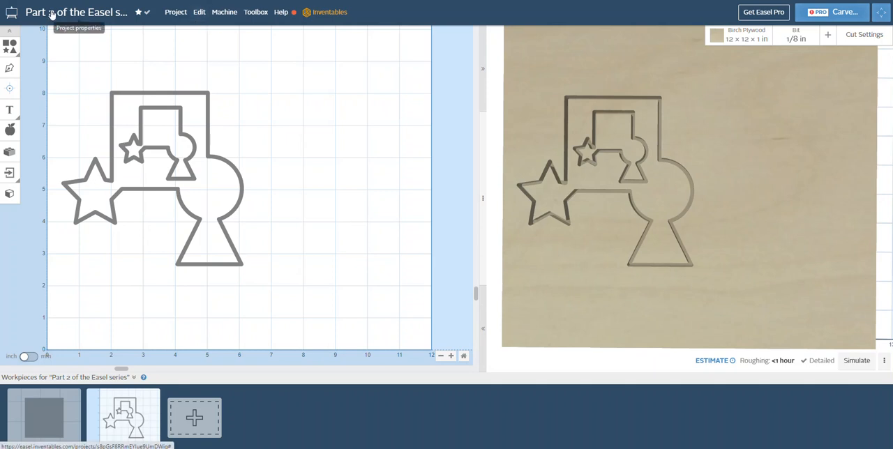
pyautogui.click(200, 13)
pyautogui.click(176, 11)
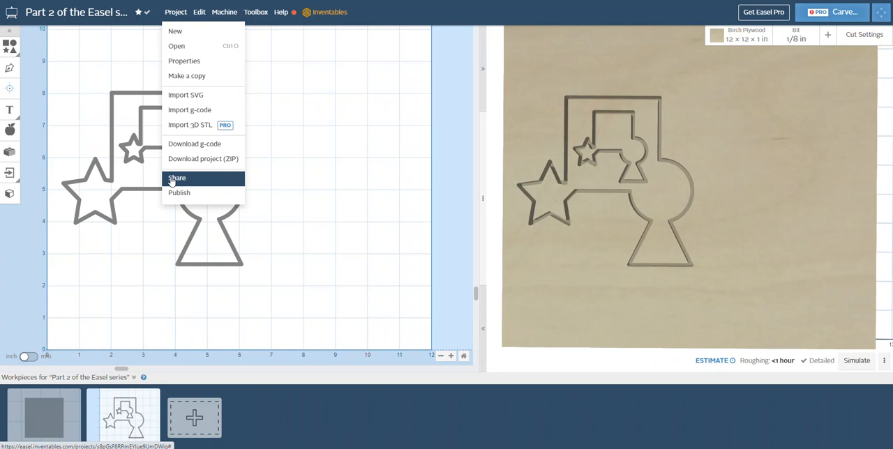
pyautogui.click(335, 250)
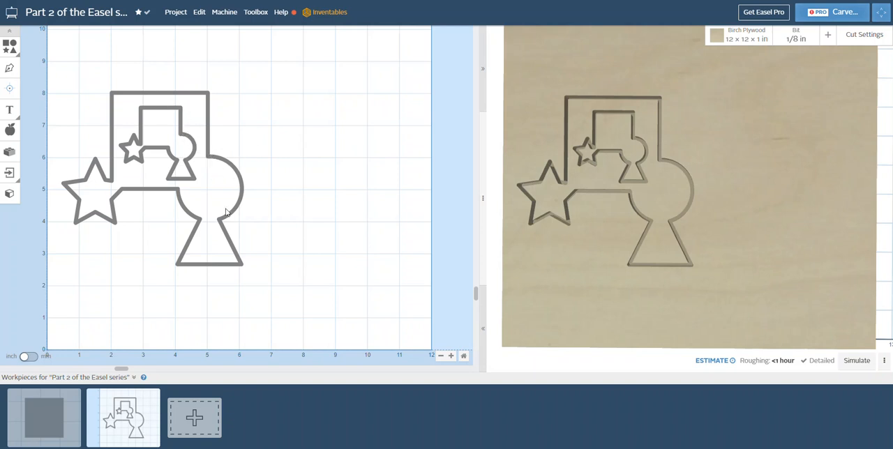
# Step: Duplicate the workpiece containing the nested outlines and compare the two copies
pyautogui.moveTo(143, 412)
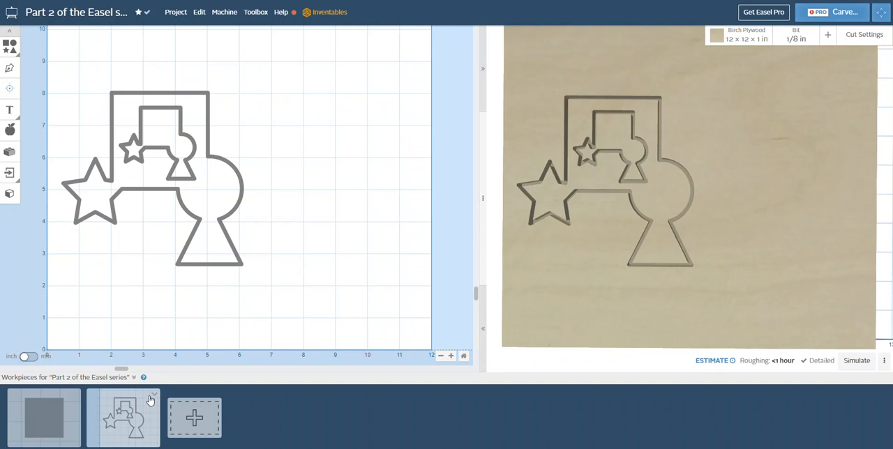
pyautogui.click(155, 399)
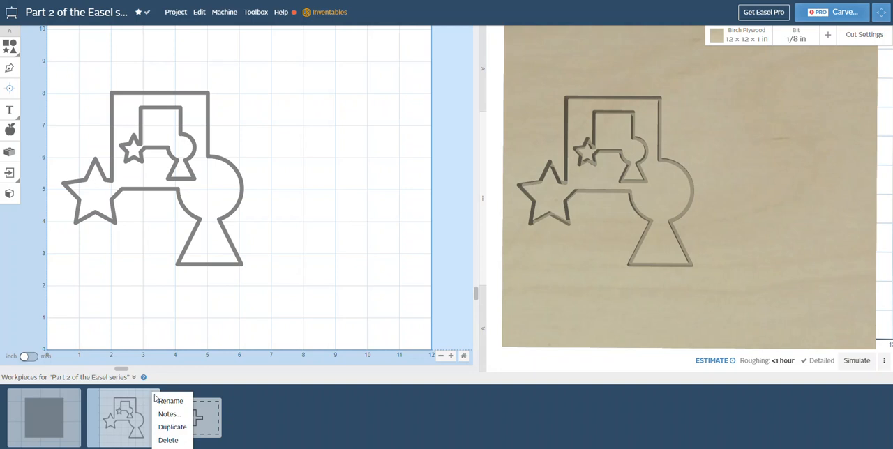
pyautogui.click(168, 429)
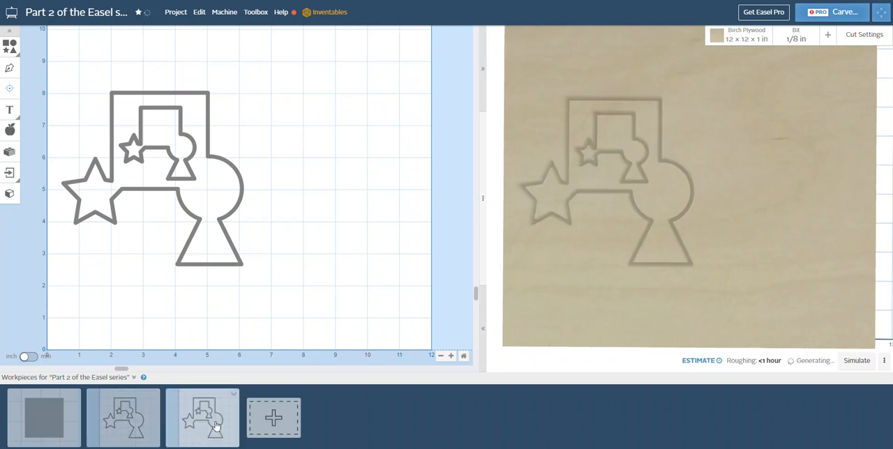
pyautogui.click(138, 414)
pyautogui.click(191, 416)
pyautogui.click(131, 415)
pyautogui.click(199, 412)
# Step: Delete the large outer outline from the second workpiece
pyautogui.click(143, 409)
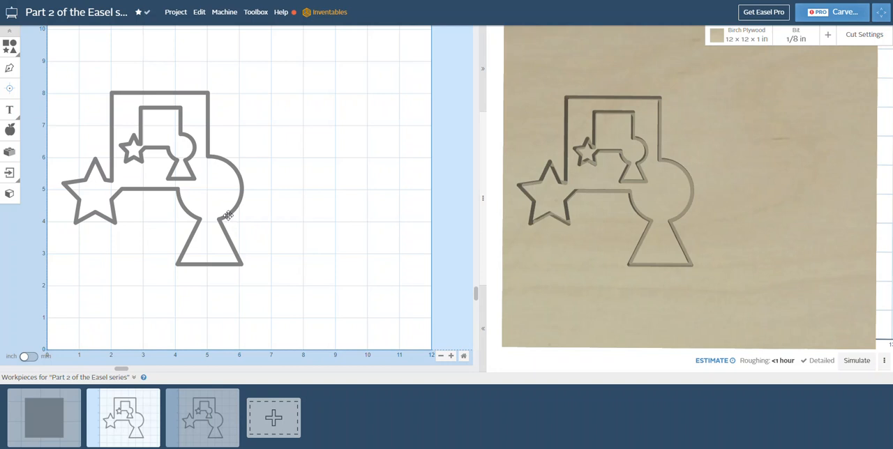
pyautogui.click(227, 216)
pyautogui.press('Delete')
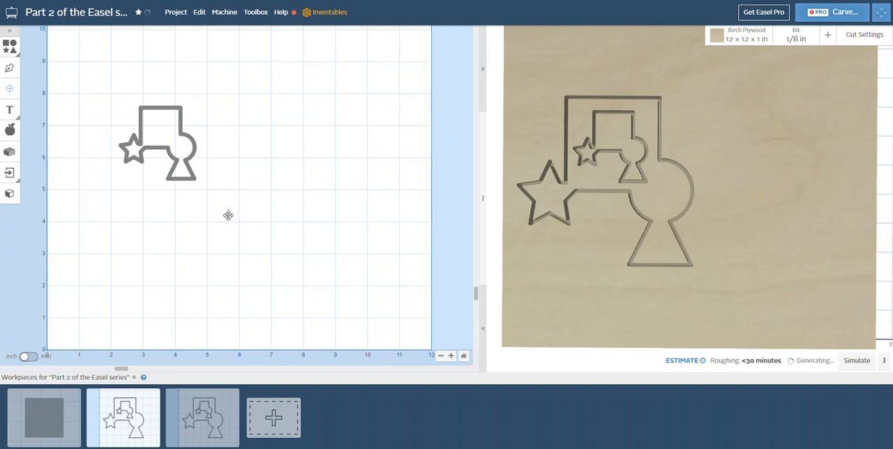
# Step: Set the remaining small outline's cut depth to 0.1 in
pyautogui.click(171, 157)
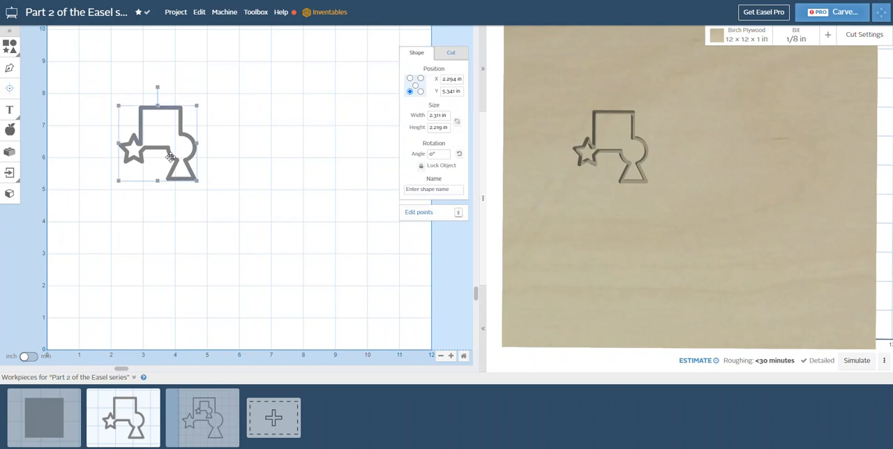
pyautogui.click(451, 60)
pyautogui.moveTo(435, 105); pyautogui.dragTo(434, 82)
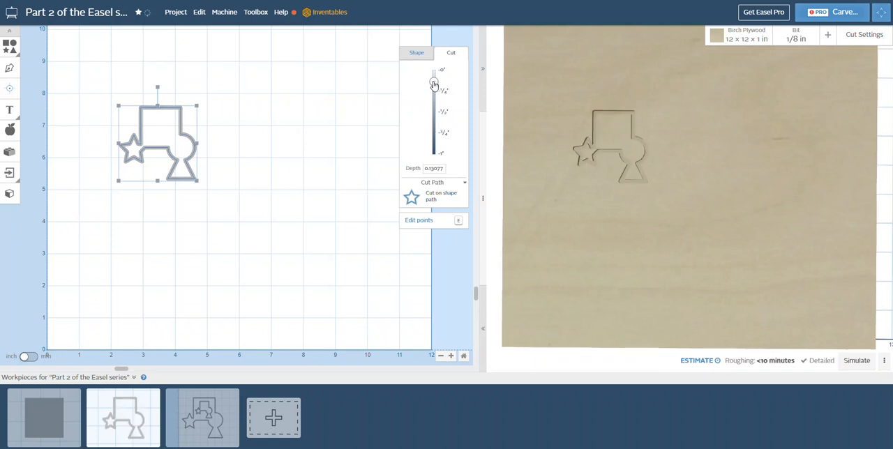
pyautogui.click(441, 170)
# Step: Change the second workpiece's bit to the custom 60° V bit and inspect the carved outline in the preview
pyautogui.click(799, 43)
pyautogui.scroll(-5, 764, 281)
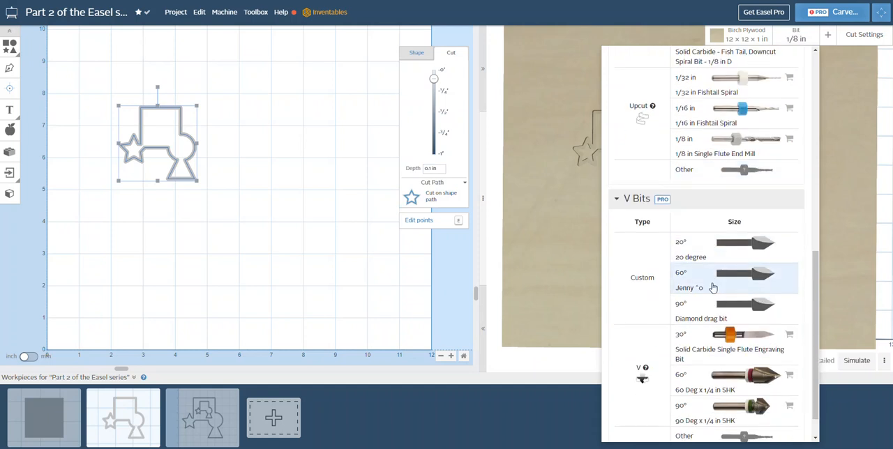
pyautogui.click(712, 287)
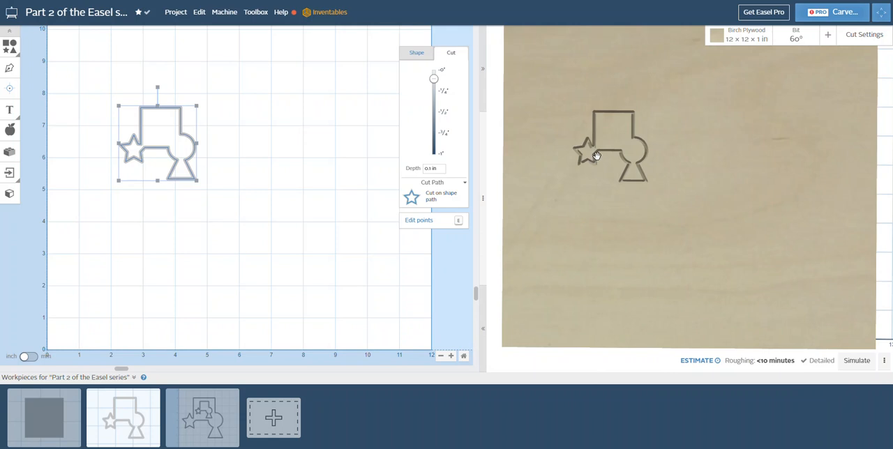
pyautogui.scroll(5, 593, 149)
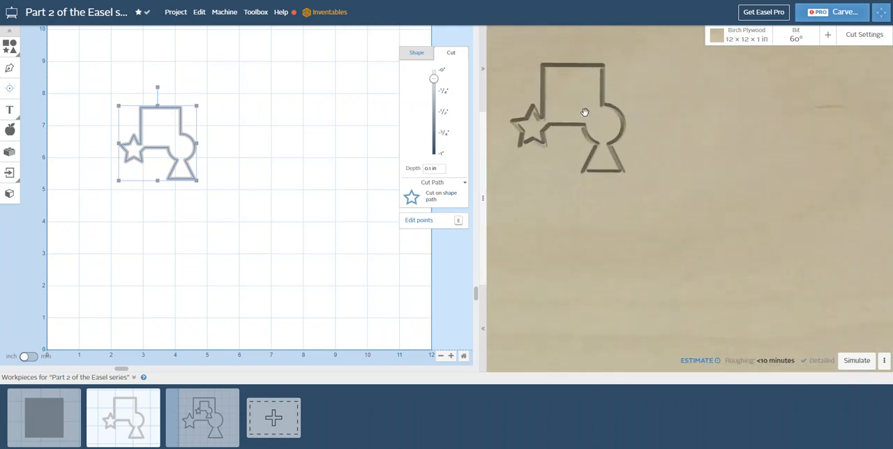
pyautogui.moveTo(579, 115); pyautogui.dragTo(630, 180)
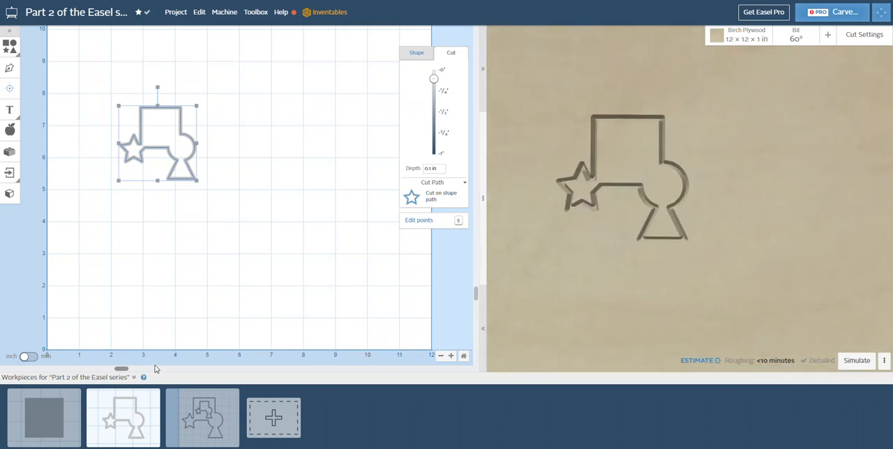
# Step: In the third workpiece, remove the small inner outline and set the large outline's cut depth to 1 in
pyautogui.click(188, 402)
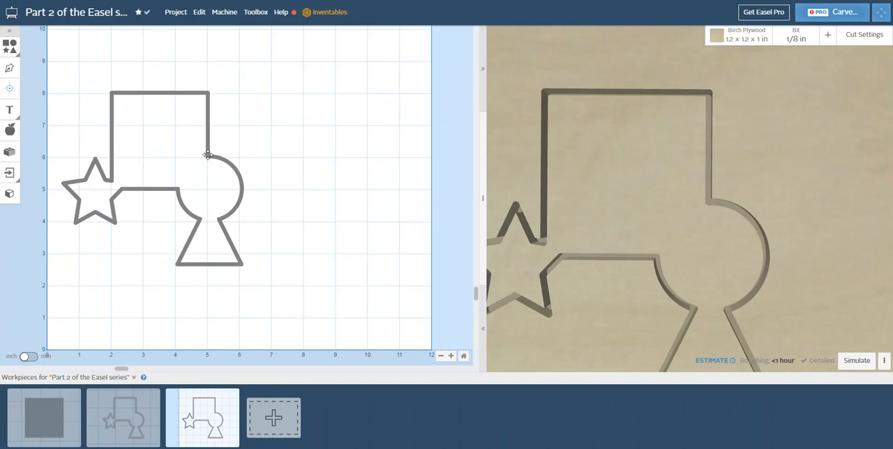
pyautogui.click(207, 154)
pyautogui.click(434, 111)
pyautogui.moveTo(433, 128); pyautogui.dragTo(434, 152)
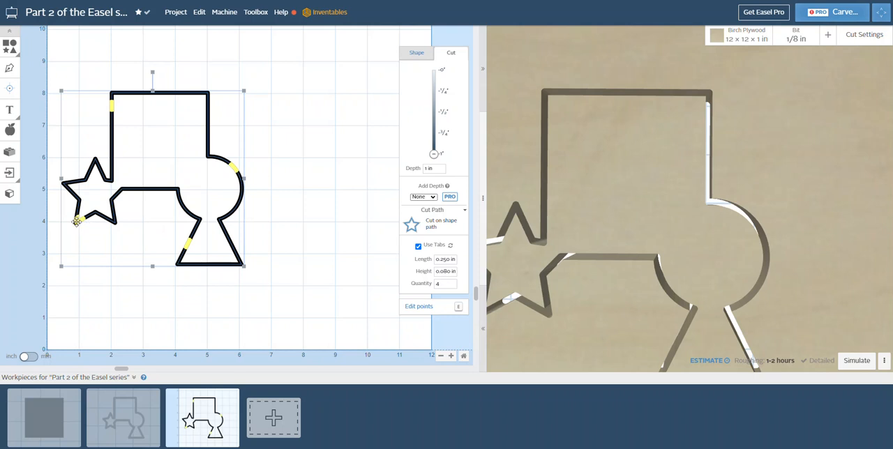
# Step: Reposition the four holding tabs onto the square's two vertical edges, the horizontal edge beside the star and the triangle's base
pyautogui.scroll(2, 76, 223)
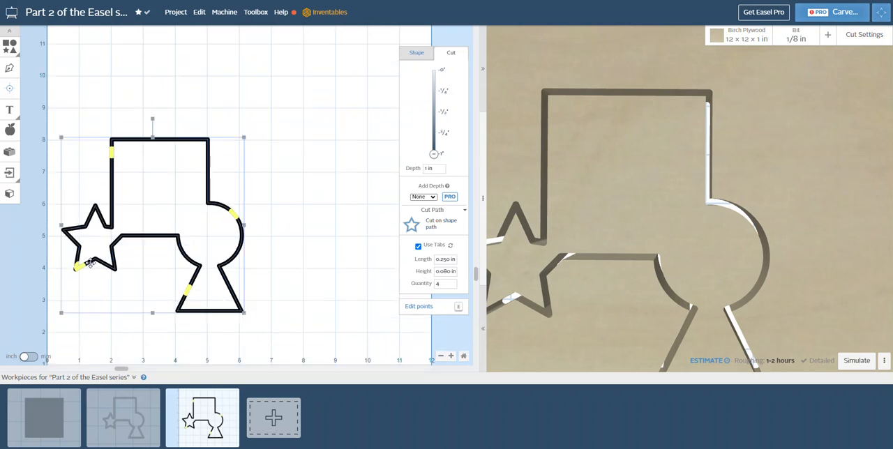
pyautogui.moveTo(80, 268); pyautogui.dragTo(184, 240)
pyautogui.moveTo(187, 294); pyautogui.dragTo(212, 316)
pyautogui.moveTo(233, 214); pyautogui.dragTo(204, 155)
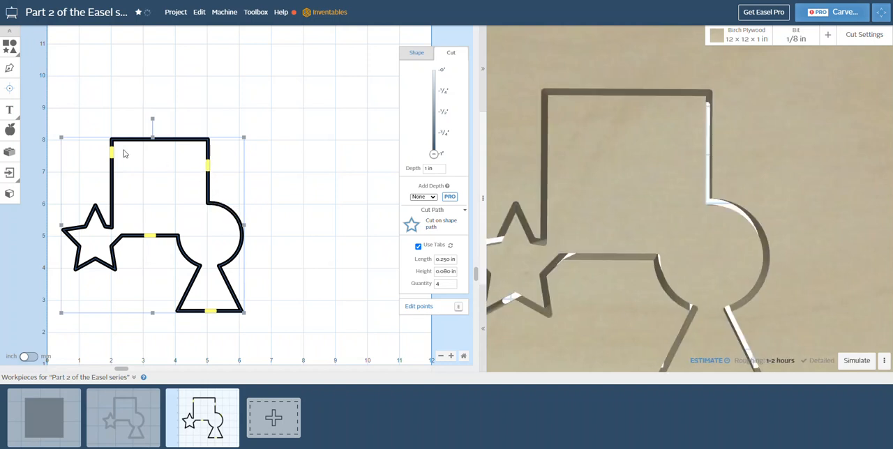
pyautogui.moveTo(110, 162); pyautogui.dragTo(111, 169)
# Step: Reduce the tab quantity to 2 and place the tabs on the triangle's base and the square's top edge
pyautogui.click(453, 286)
pyautogui.click(453, 286)
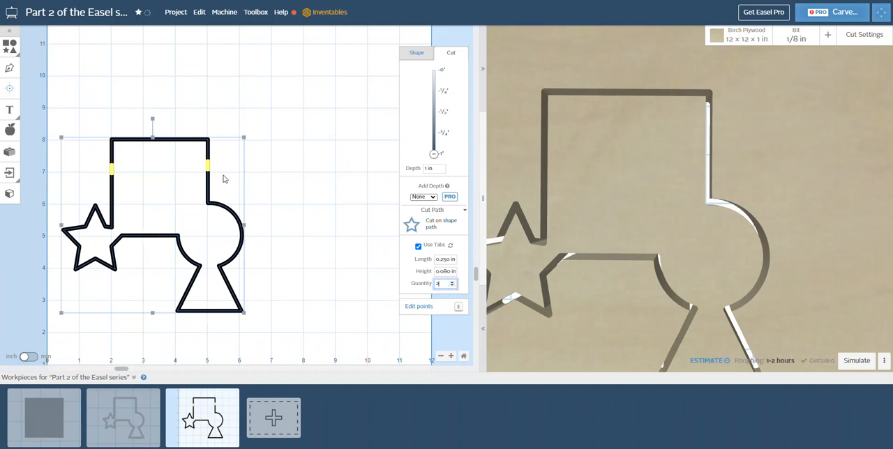
pyautogui.moveTo(207, 165); pyautogui.dragTo(158, 379)
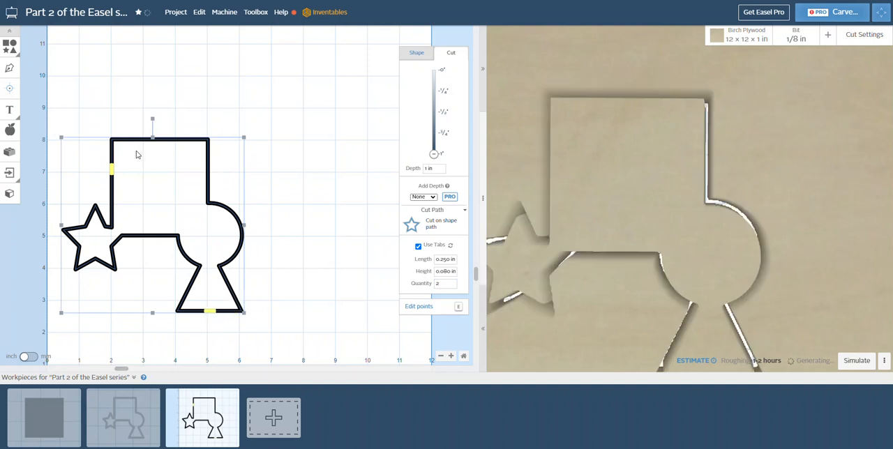
pyautogui.moveTo(113, 170); pyautogui.dragTo(157, 139)
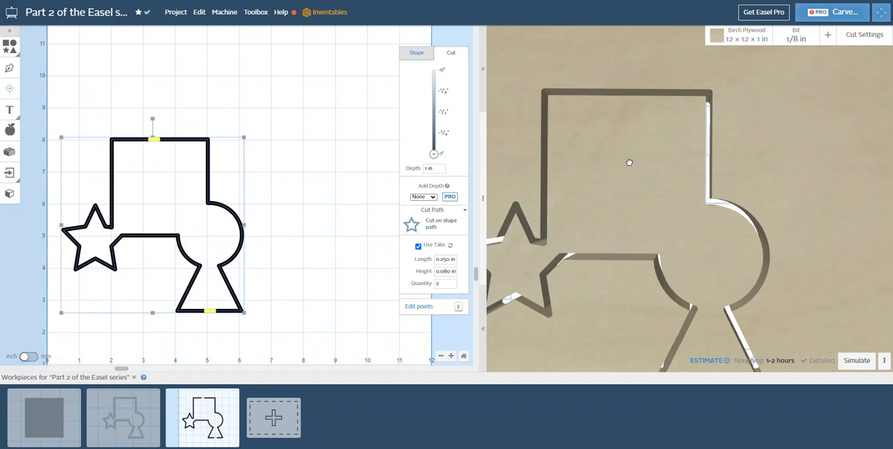
# Step: Inspect the full-depth outline cut from a tilted preview angle and check the tab height setting
pyautogui.scroll(-2, 638, 237)
pyautogui.scroll(-2, 639, 242)
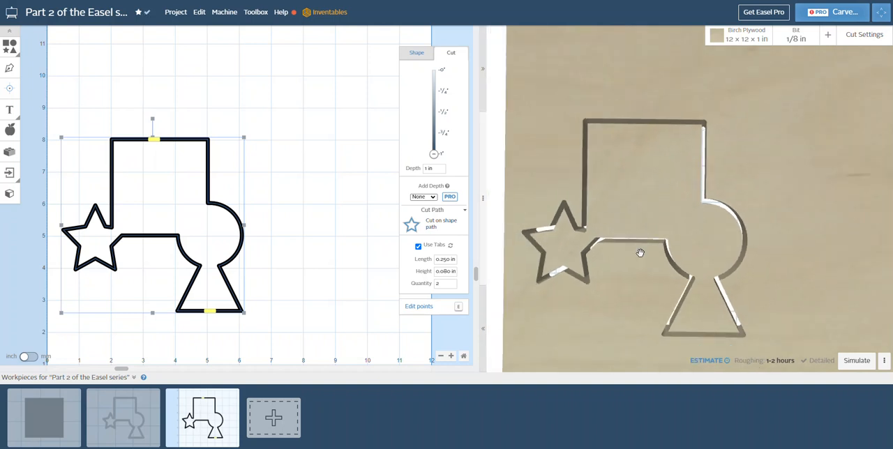
pyautogui.moveTo(663, 296); pyautogui.dragTo(660, 245)
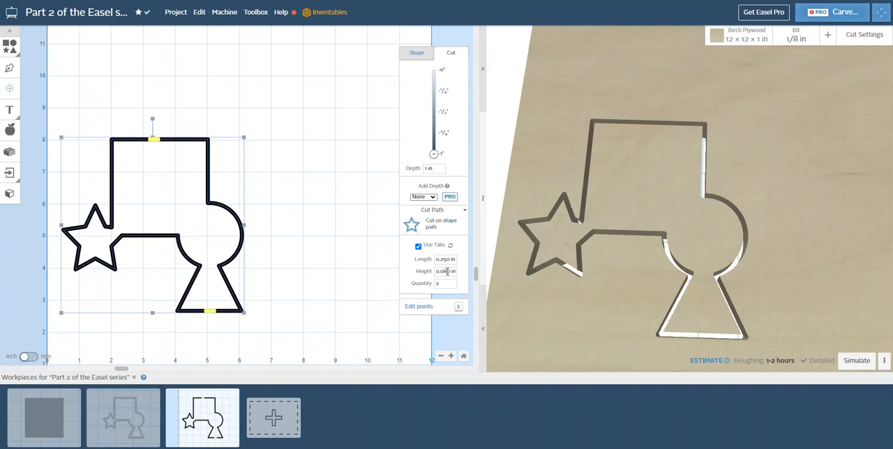
pyautogui.moveTo(451, 271); pyautogui.dragTo(444, 271)
# Step: Try to download the g-code for the second workpiece from the machine's general settings
pyautogui.click(119, 414)
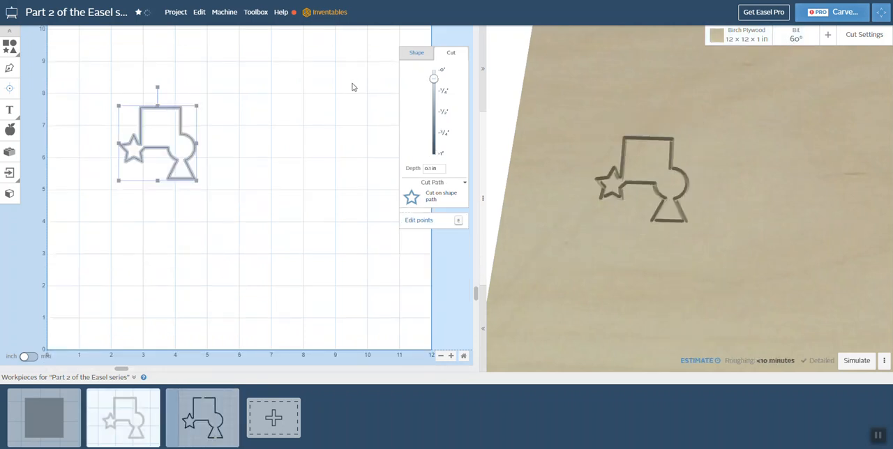
pyautogui.click(224, 13)
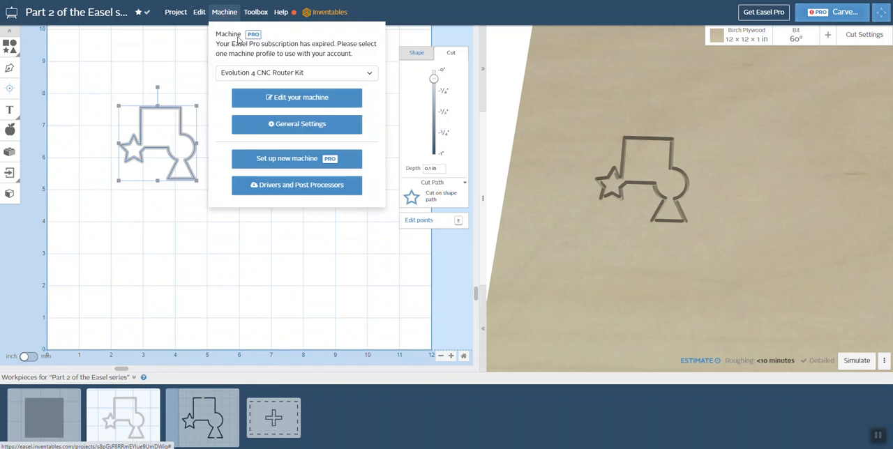
pyautogui.click(300, 126)
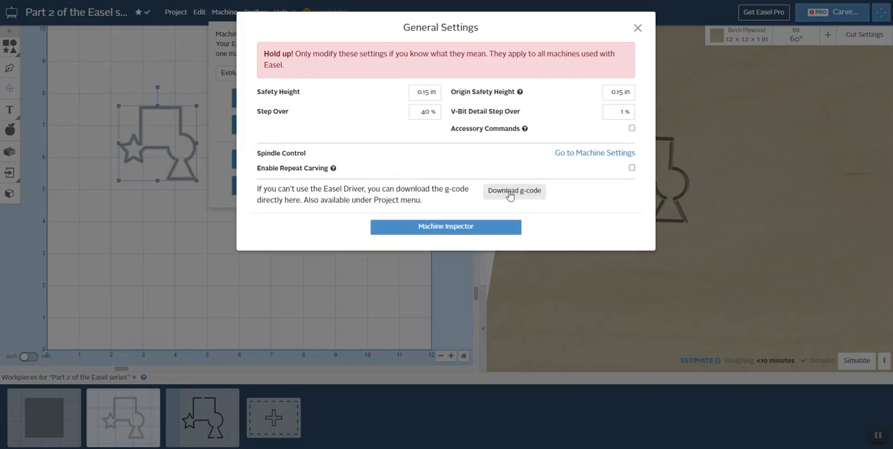
pyautogui.click(513, 192)
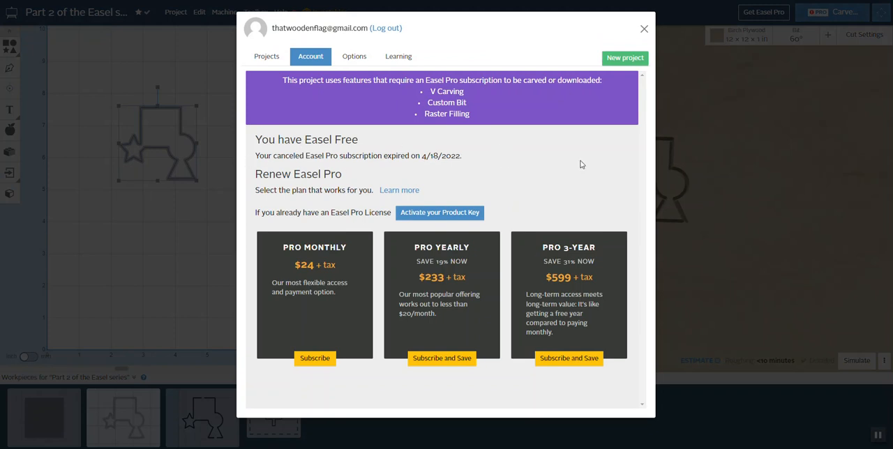
# Step: Activate a free Easel Pro carving day from the account options
pyautogui.click(354, 56)
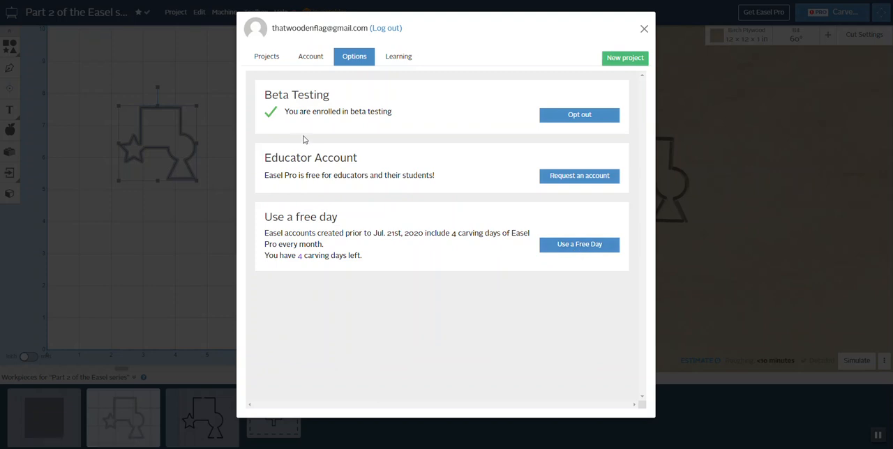
pyautogui.click(578, 249)
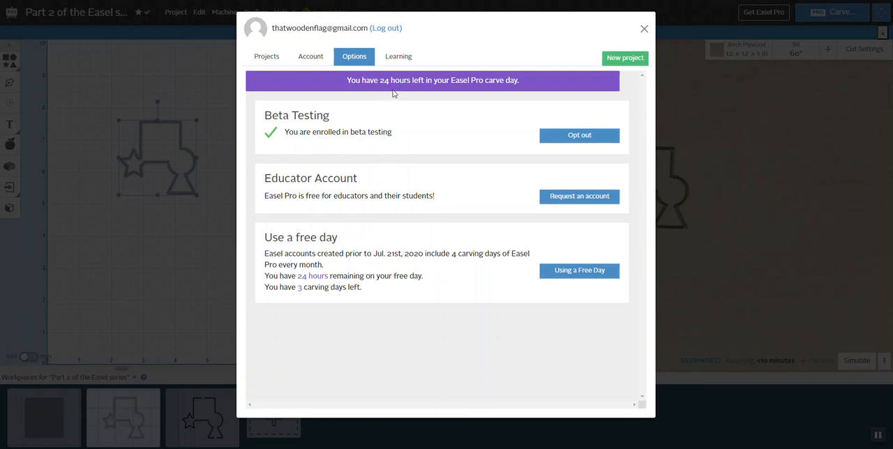
# Step: Return to the machine's general settings and download the g-code for the second workpiece with the 60° bit
pyautogui.click(644, 32)
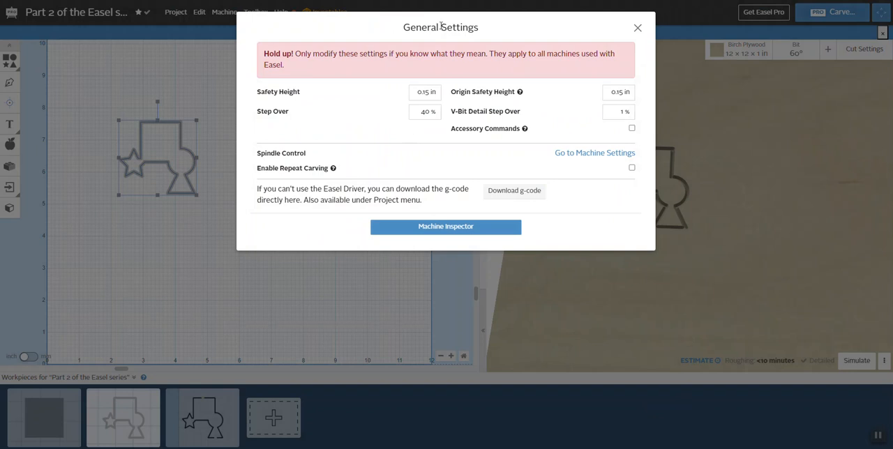
pyautogui.click(638, 30)
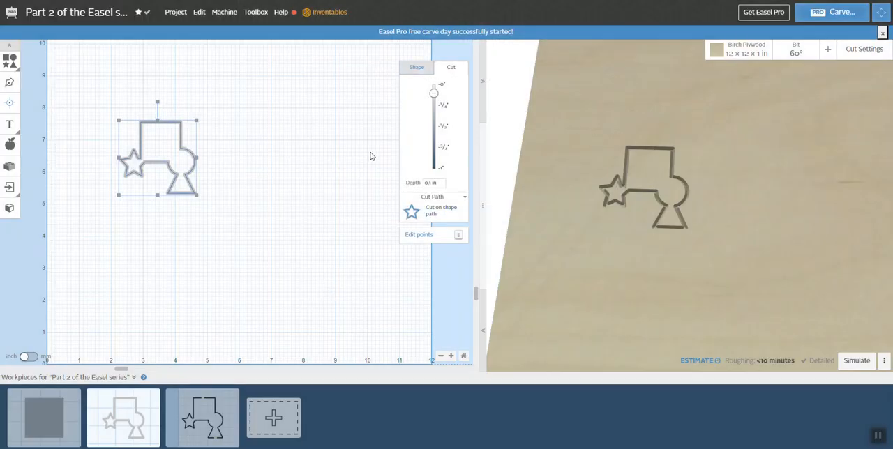
pyautogui.click(225, 13)
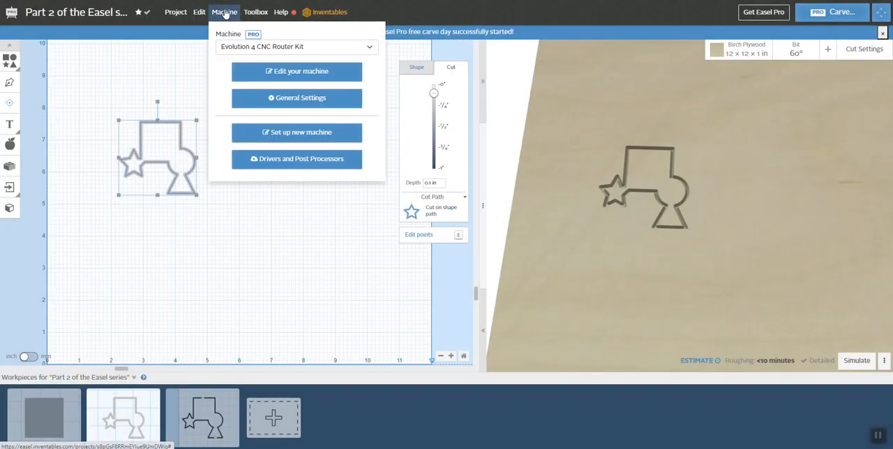
pyautogui.click(296, 97)
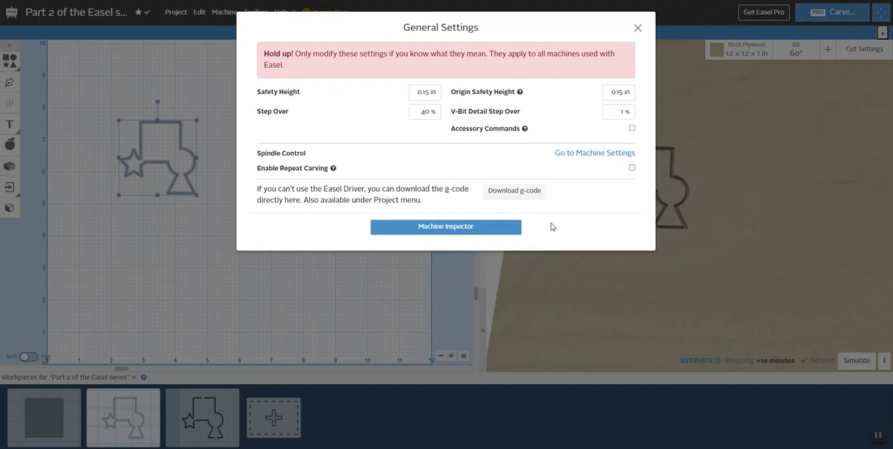
pyautogui.click(518, 192)
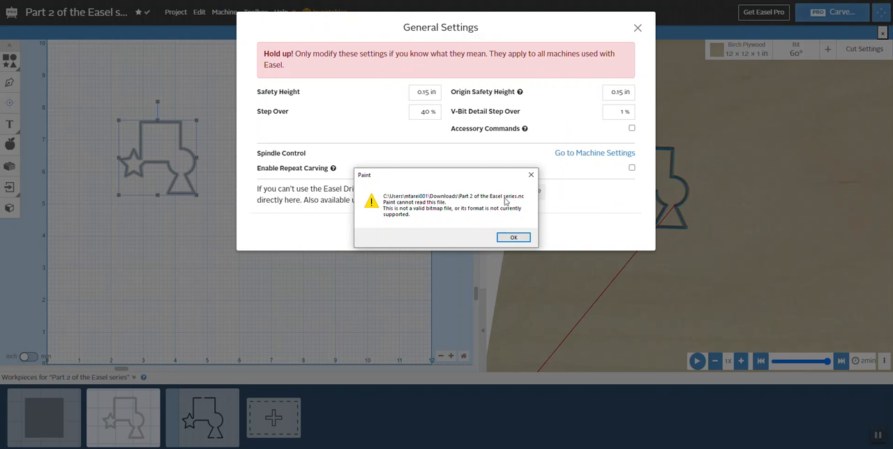
pyautogui.click(531, 175)
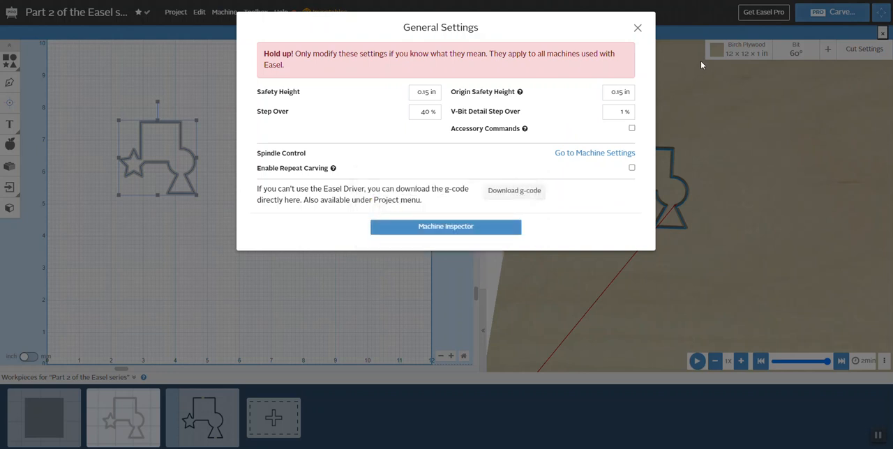
pyautogui.click(637, 28)
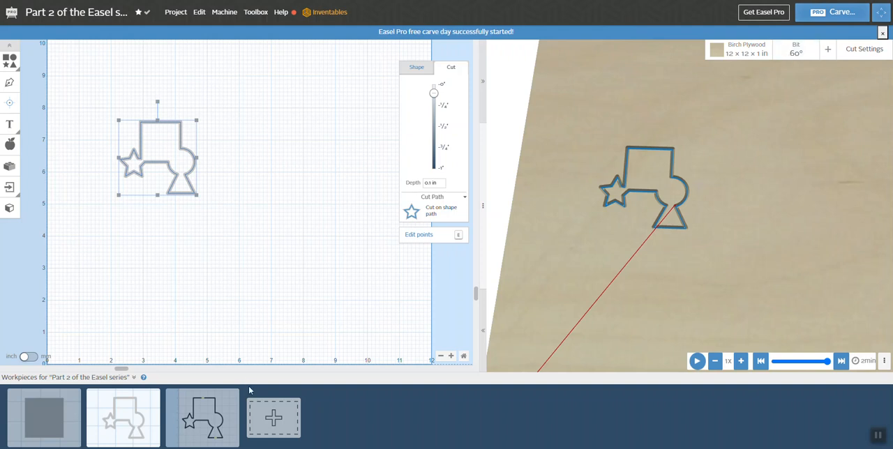
# Step: Download the g-code for the third workpiece, the full-depth outline with tabs, from the machine's general settings
pyautogui.click(222, 421)
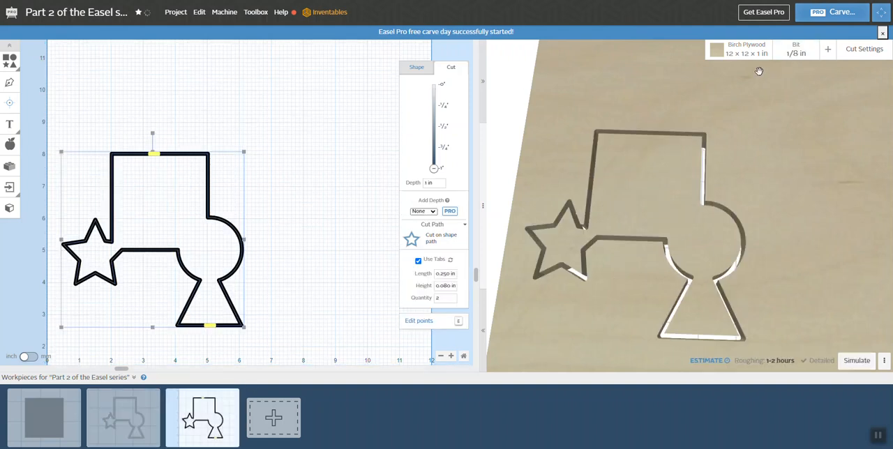
pyautogui.click(230, 17)
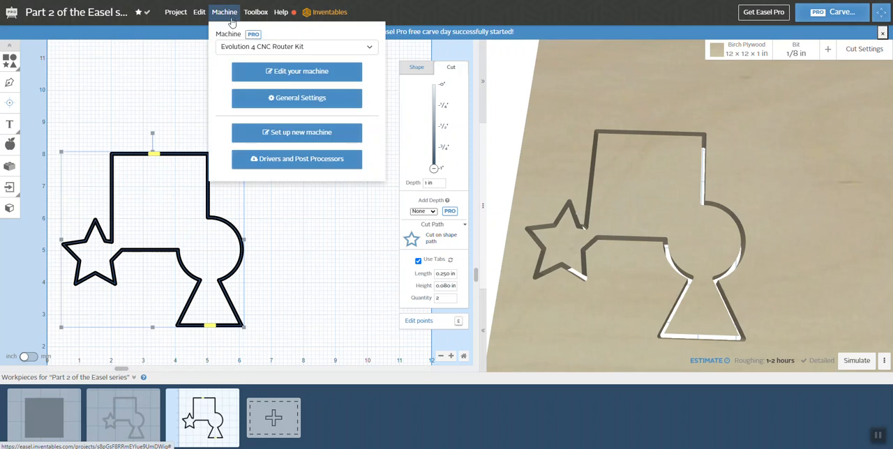
pyautogui.click(298, 97)
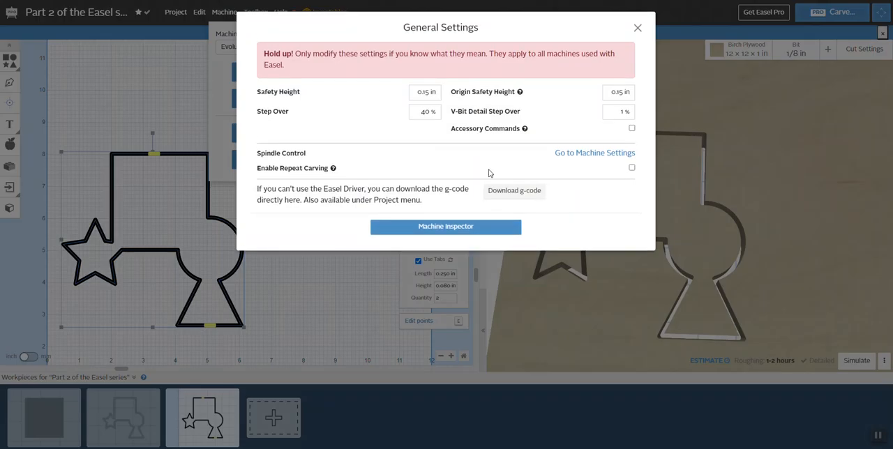
pyautogui.click(517, 193)
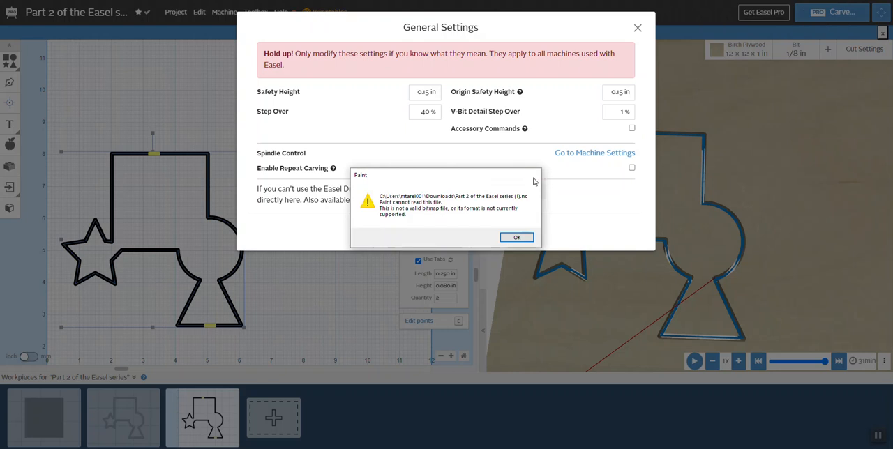
pyautogui.click(534, 178)
pyautogui.click(638, 27)
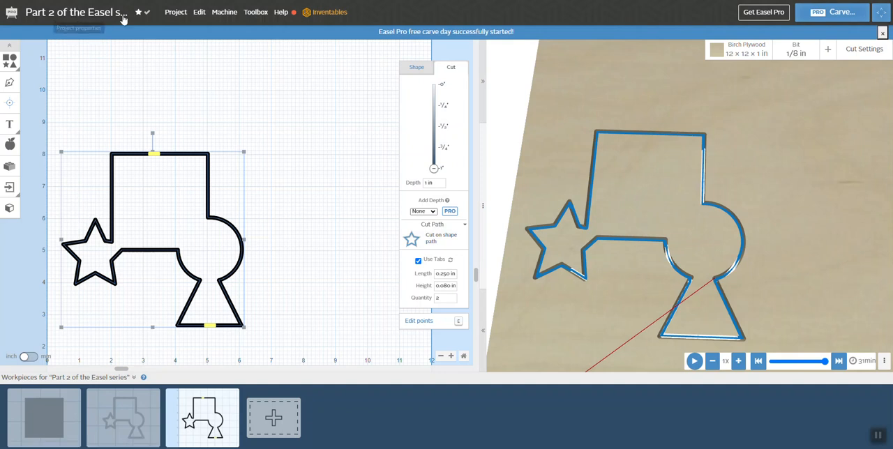
# Step: Check the project's name in its properties and compare the second and third workpieces
pyautogui.click(80, 14)
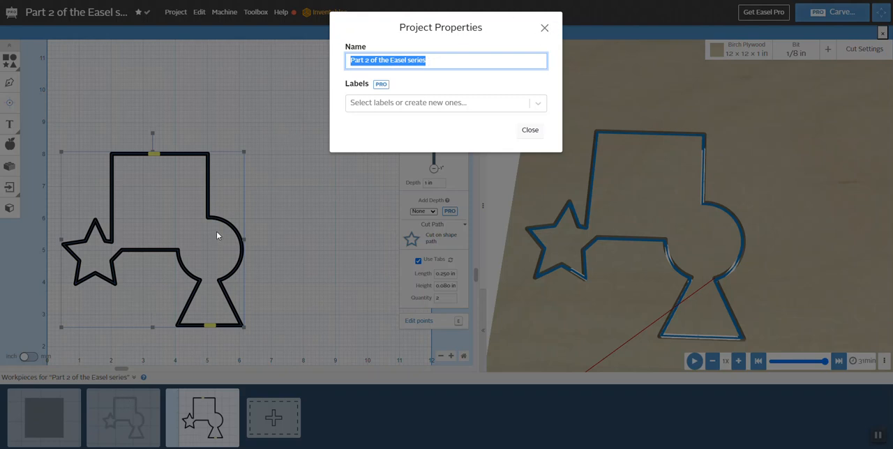
pyautogui.click(313, 240)
pyautogui.click(134, 406)
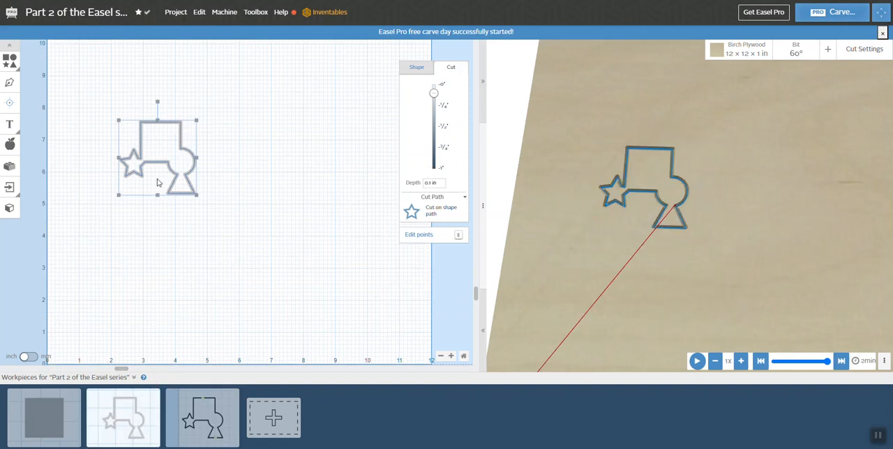
pyautogui.click(198, 433)
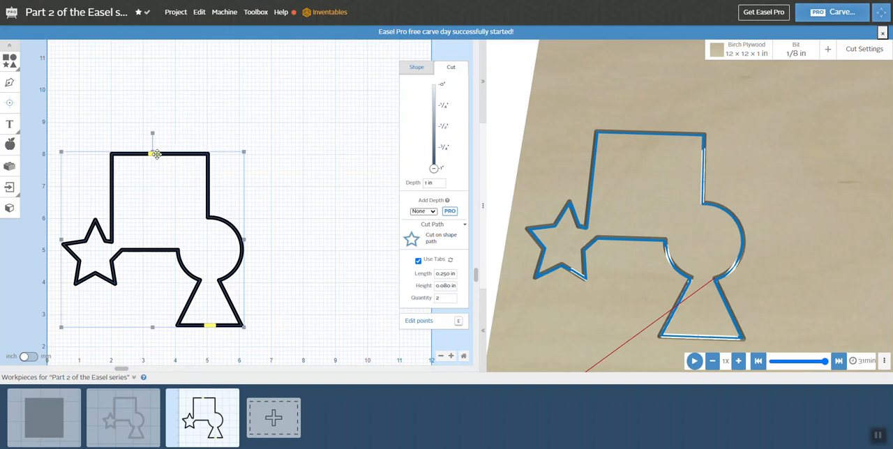
# Step: Shift the tab slightly along the square's top edge, review the cut settings and simulate the third workpiece
pyautogui.moveTo(154, 154); pyautogui.dragTo(159, 154)
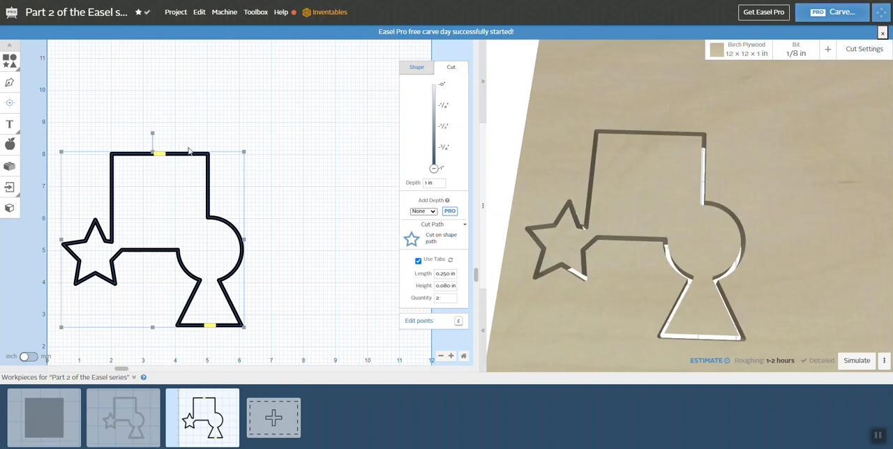
pyautogui.click(862, 56)
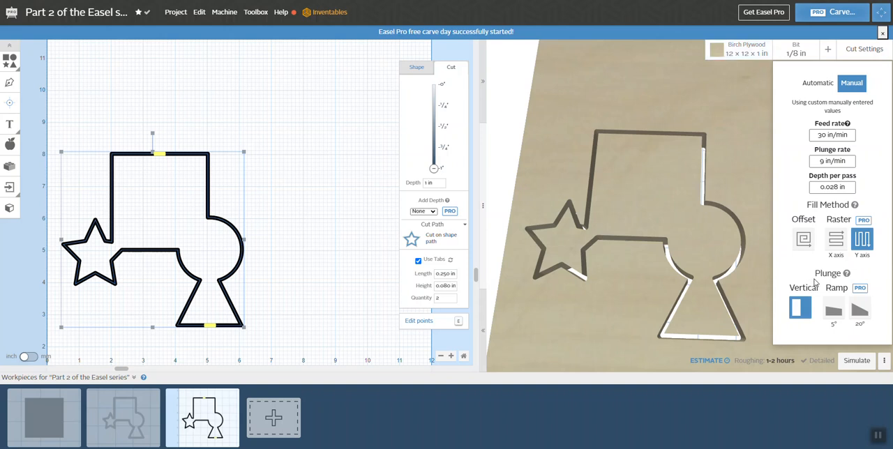
pyautogui.click(855, 361)
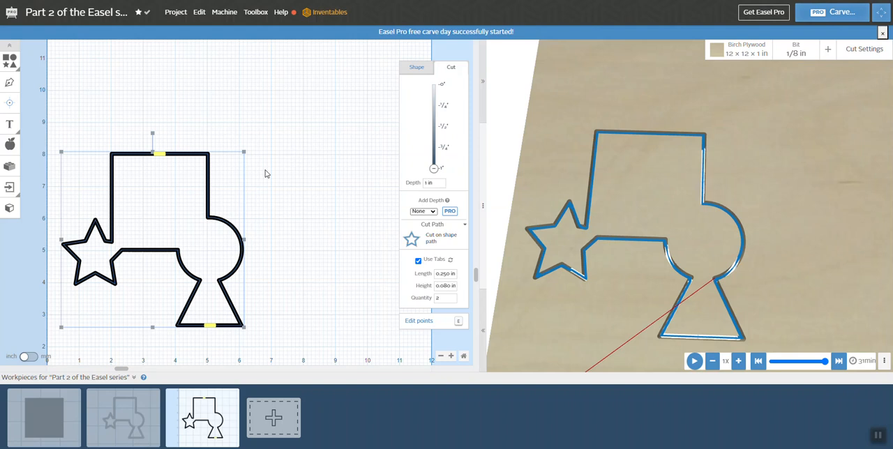
# Step: Set the third workpiece's feed rate to 110 in/min and its plunge rate to 55 in/min
pyautogui.click(211, 213)
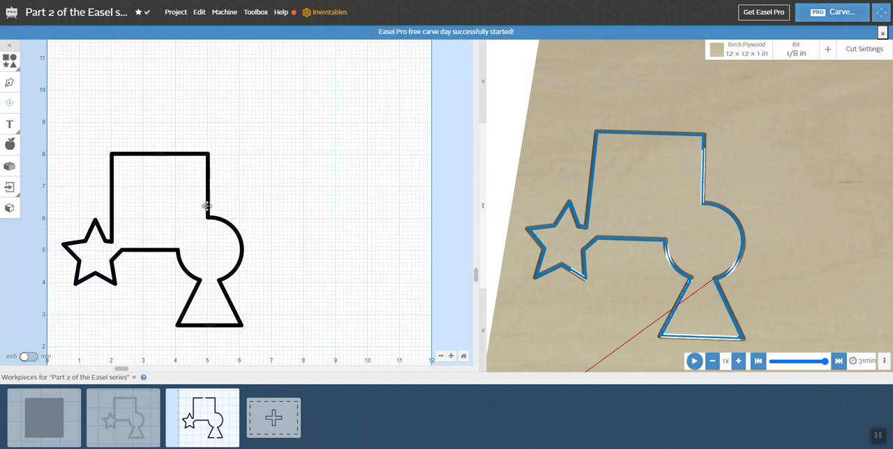
pyautogui.click(205, 204)
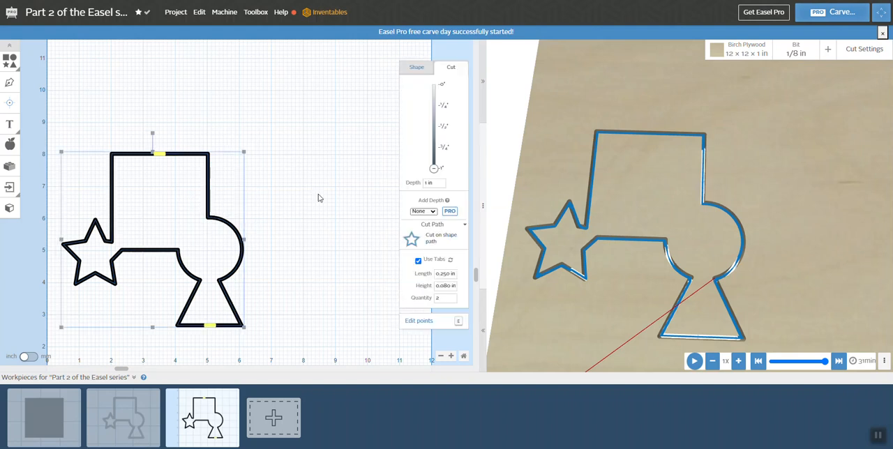
pyautogui.click(411, 67)
pyautogui.click(863, 50)
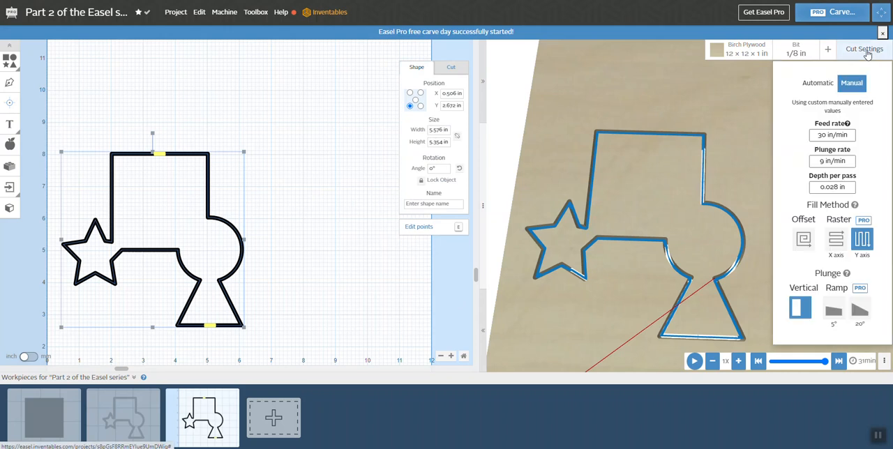
pyautogui.click(823, 136)
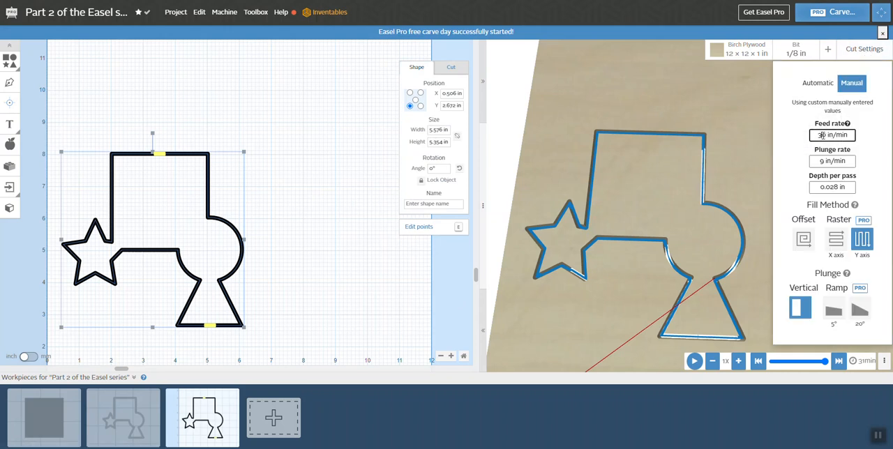
pyautogui.press('BackSpace')
pyautogui.write('11')
pyautogui.click(823, 161)
pyautogui.press('BackSpace')
pyautogui.write('50')
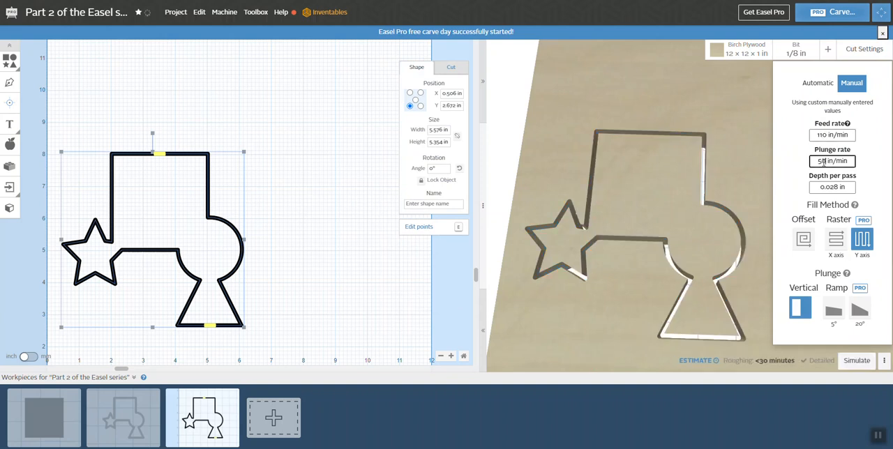
pyautogui.press('BackSpace')
pyautogui.write('5')
# Step: Set the third workpiece's depth per pass to 0.06 in and simulate the carve
pyautogui.click(835, 187)
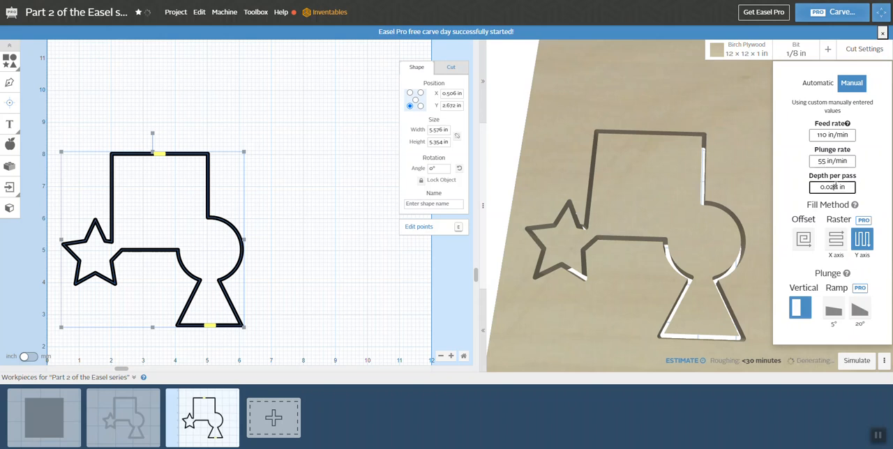
pyautogui.press('BackSpace')
pyautogui.press('BackSpace')
pyautogui.press('BackSpace')
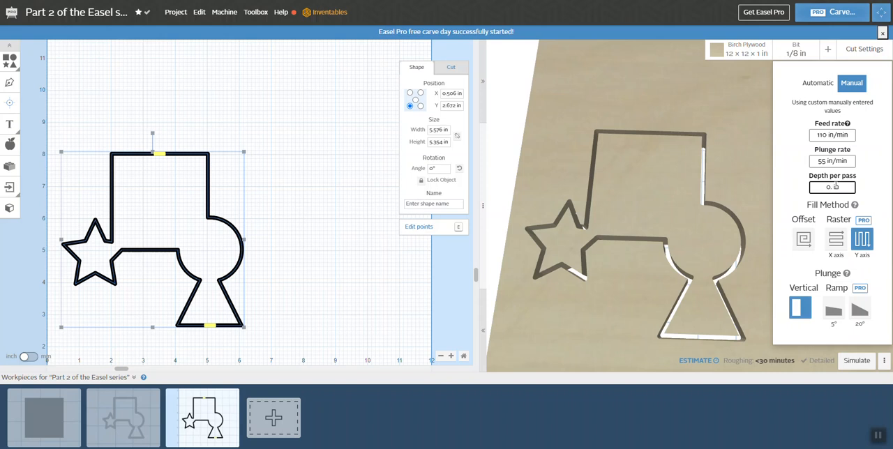
pyautogui.write('06')
pyautogui.click(793, 193)
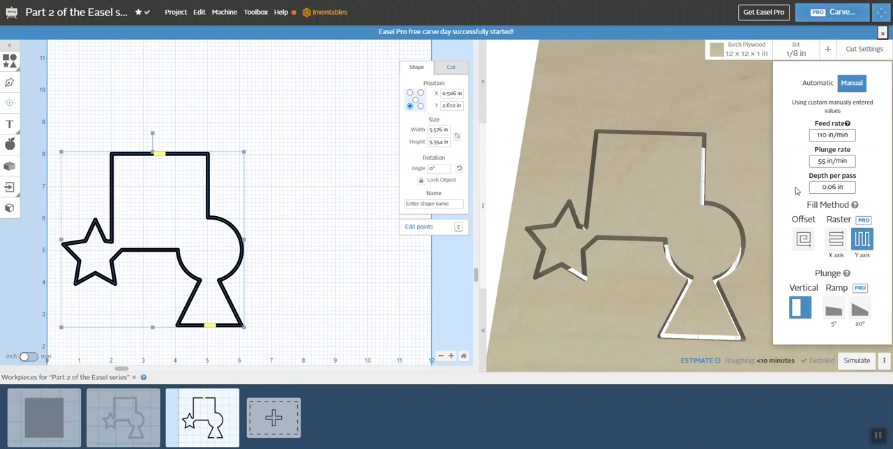
pyautogui.click(857, 361)
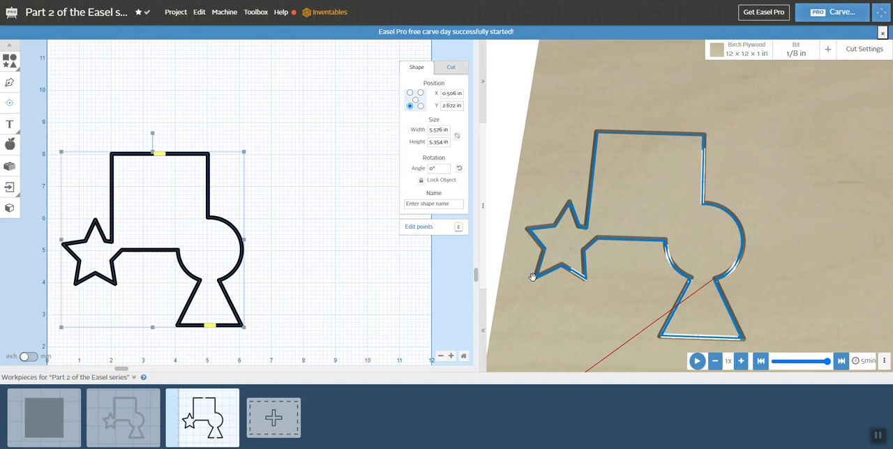
# Step: Set the second workpiece's feed rate to 150 in/min and its plunge rate to 75 in/min
pyautogui.click(123, 421)
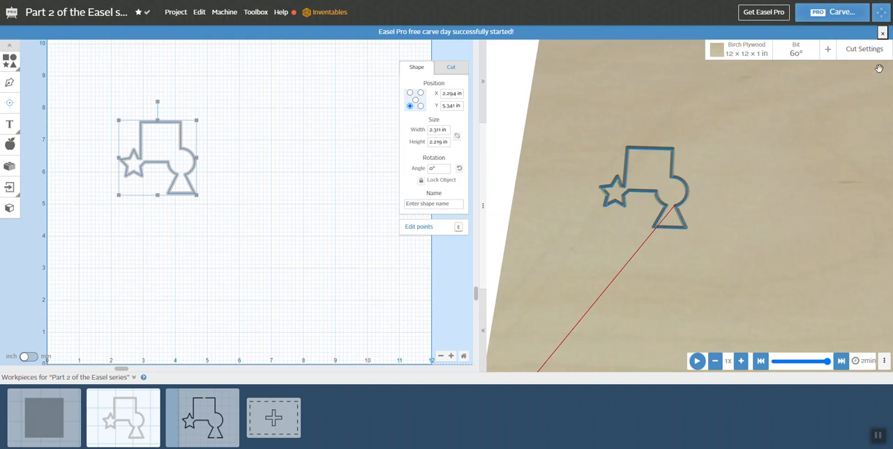
pyautogui.click(863, 50)
pyautogui.click(825, 135)
pyautogui.press('BackSpace')
pyautogui.write('150')
pyautogui.click(824, 161)
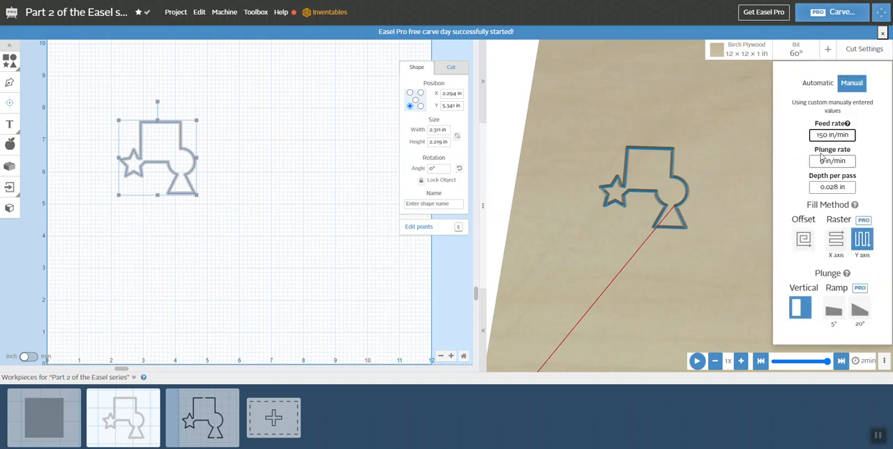
pyautogui.press('BackSpace')
pyautogui.write('75')
# Step: Set the second workpiece's depth per pass to 0.06 in and simulate the carve
pyautogui.click(837, 186)
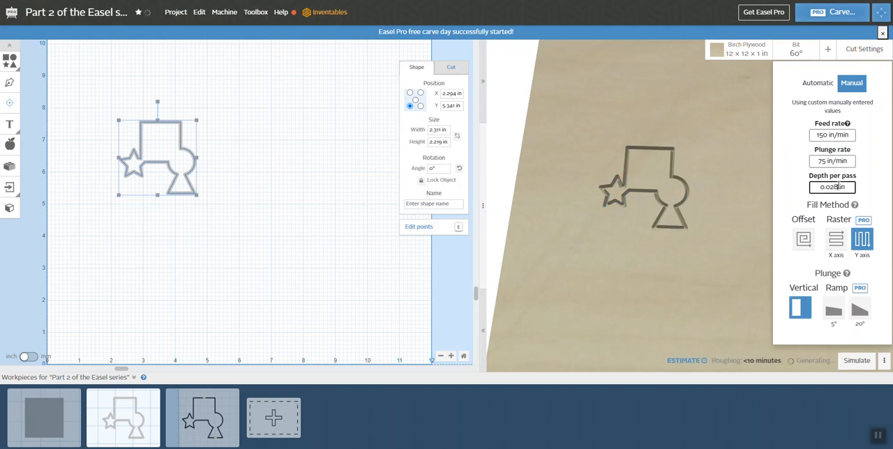
pyautogui.press('BackSpace')
pyautogui.press('BackSpace')
pyautogui.write('6')
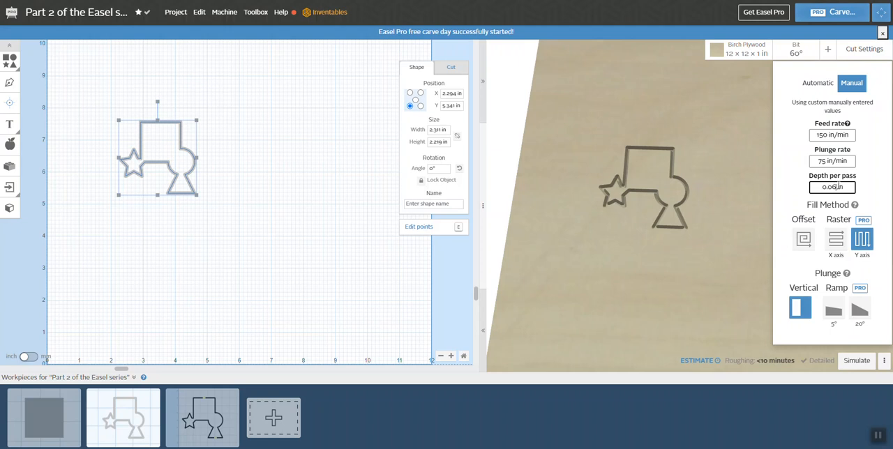
pyautogui.click(797, 175)
pyautogui.click(857, 361)
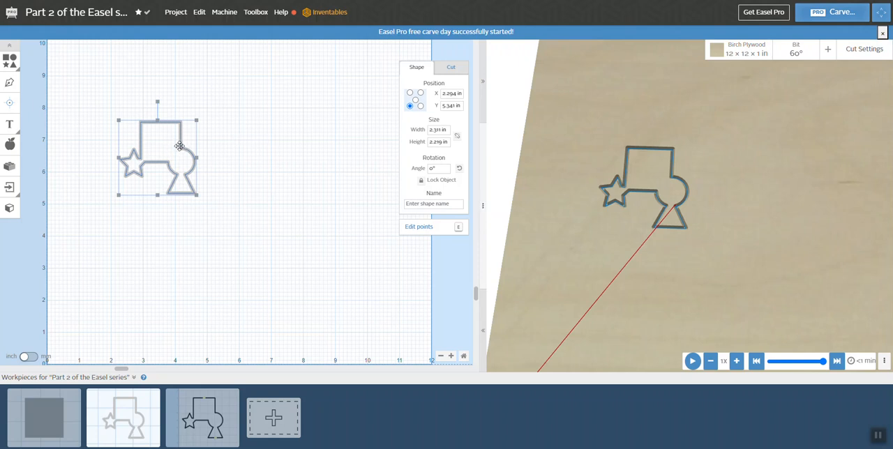
# Step: Move the combined outline on the second workpiece to about X 3.44 in, Y 4.70 in
pyautogui.moveTo(179, 146); pyautogui.dragTo(218, 163)
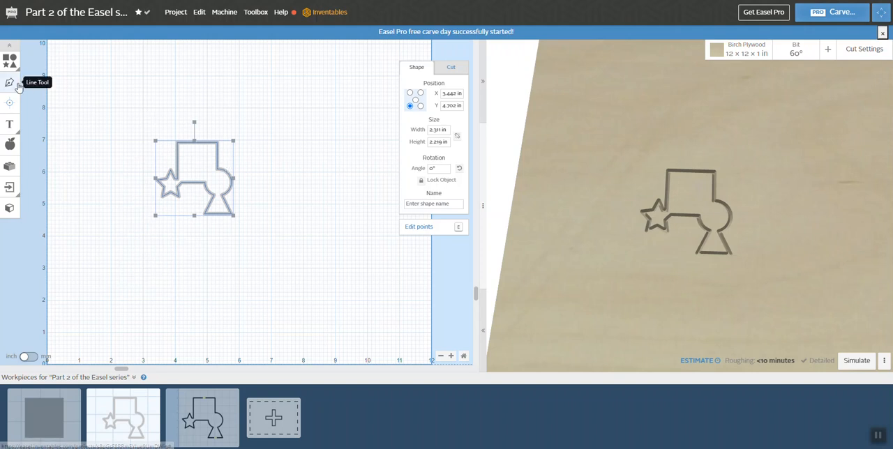
# Step: Examine the available apps in the App Library, from the featured apps through generators, tools, utilities and other, and close the library
pyautogui.click(10, 167)
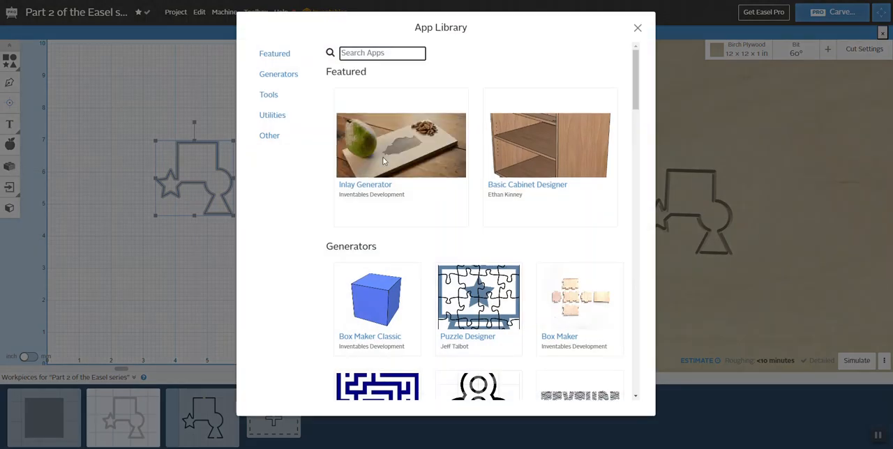
pyautogui.scroll(-5, 473, 215)
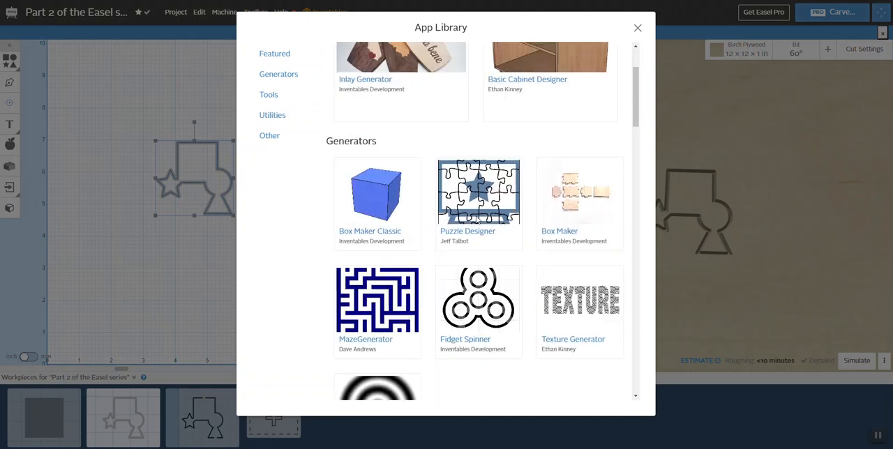
pyautogui.scroll(-5, 477, 219)
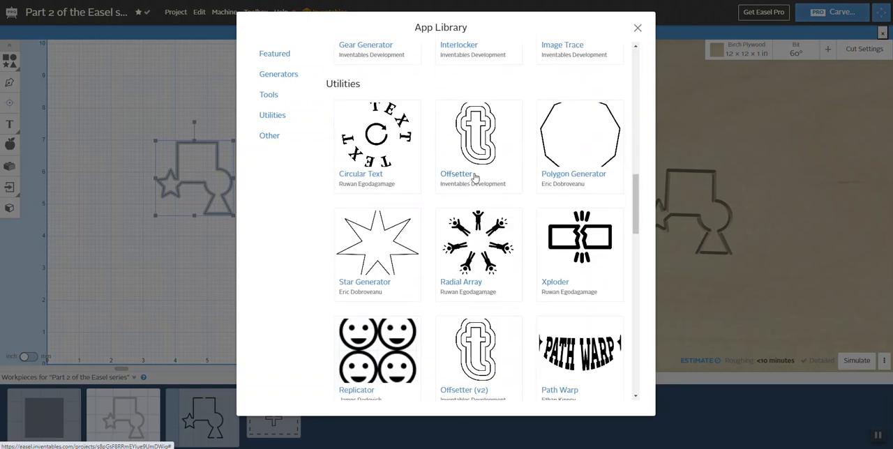
pyautogui.scroll(-3, 562, 258)
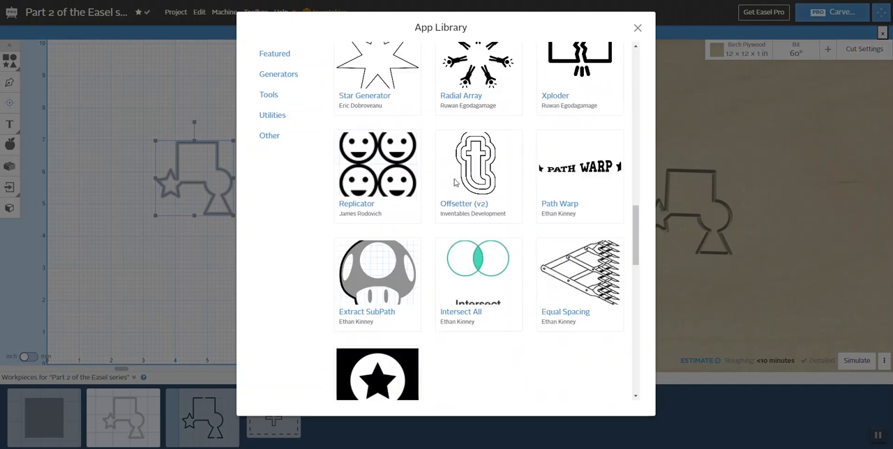
pyautogui.scroll(-3, 483, 192)
pyautogui.scroll(-2, 487, 183)
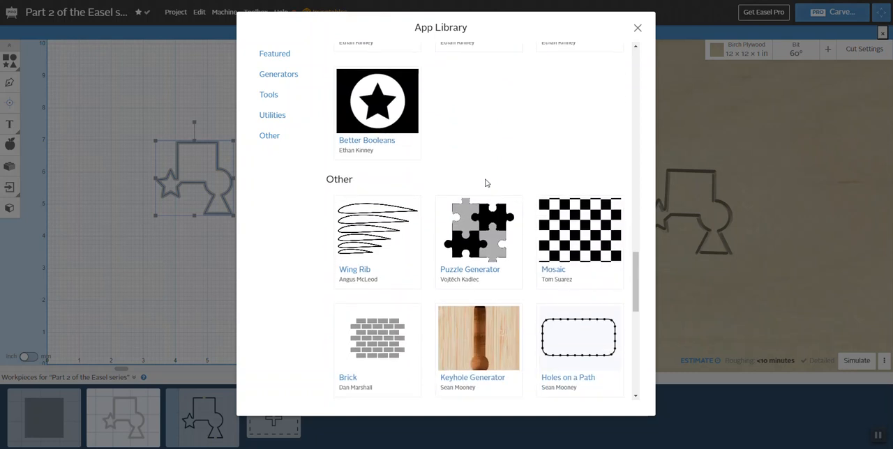
pyautogui.scroll(-3, 514, 184)
pyautogui.scroll(-3, 514, 184)
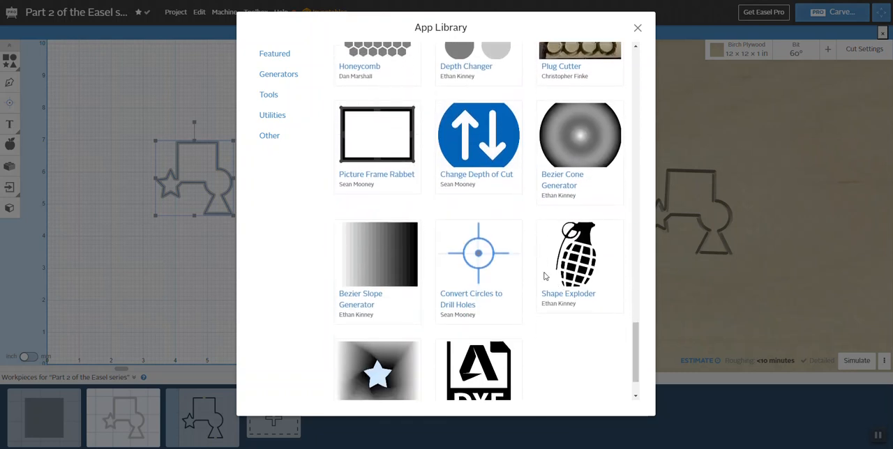
pyautogui.scroll(4, 536, 270)
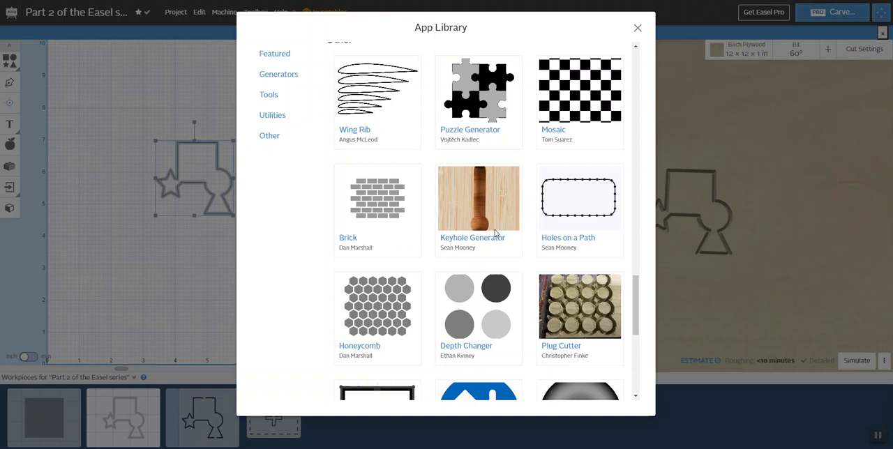
pyautogui.scroll(15, 538, 234)
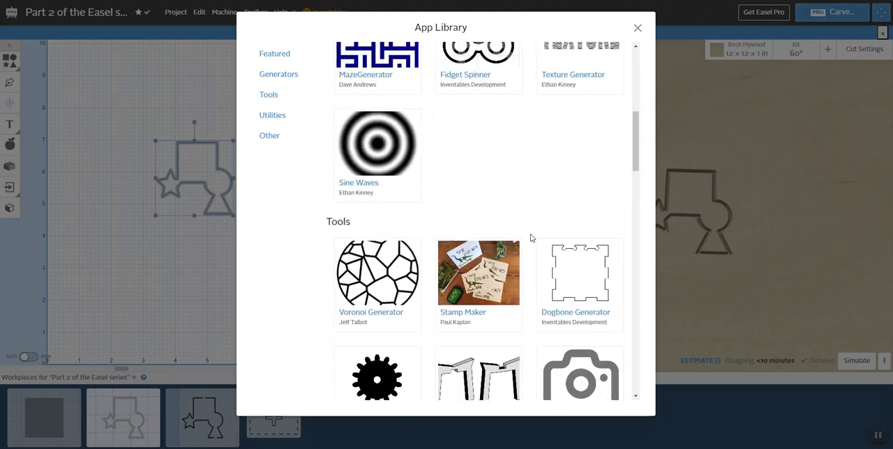
pyautogui.scroll(1, 530, 231)
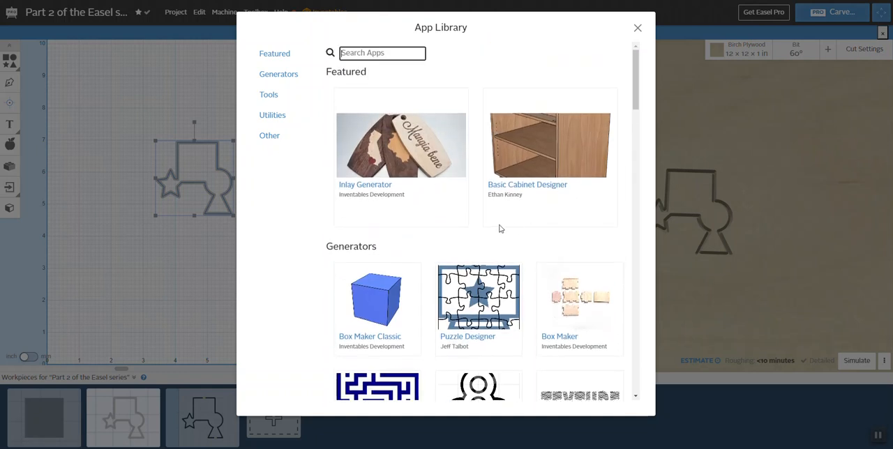
pyautogui.click(637, 27)
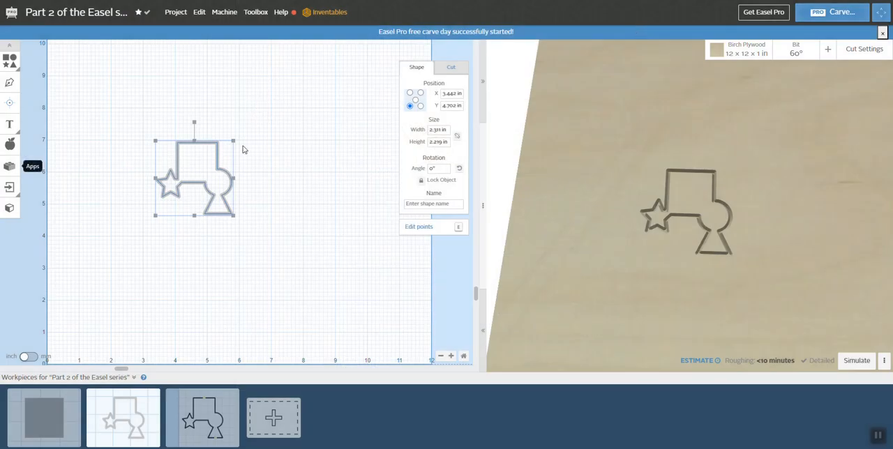
# Step: Move the combined outline on the second workpiece to about X 4.45 in, Y 4.72 in
pyautogui.moveTo(200, 142); pyautogui.dragTo(232, 141)
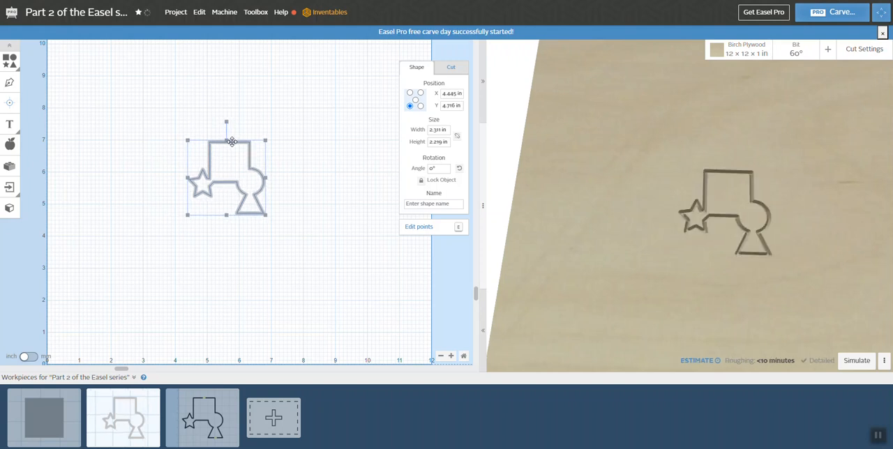